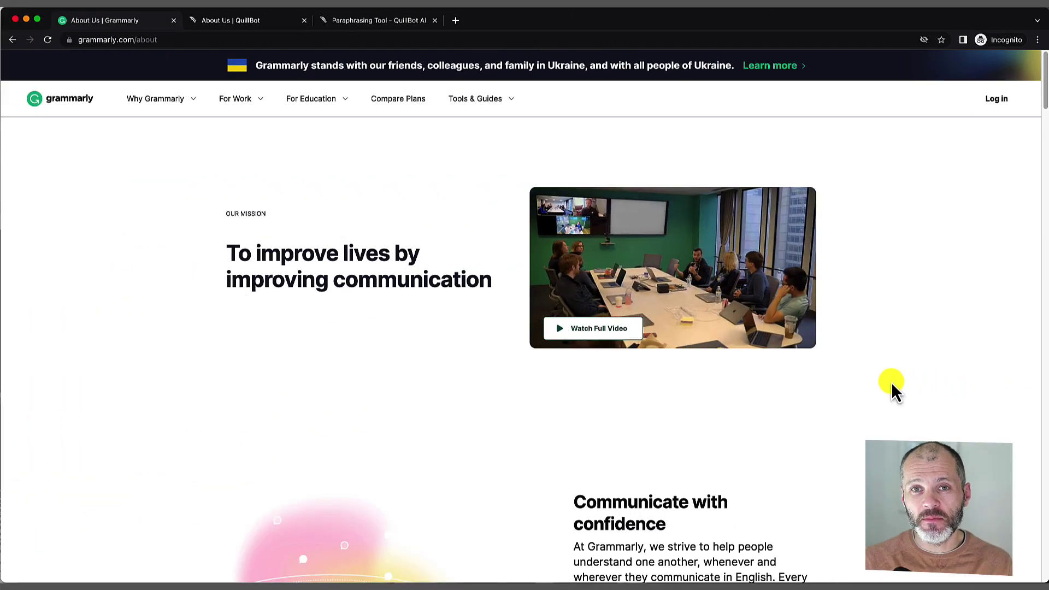
- Look over Grammarly's About page and QuillBot's About page, comparing their missions and tools
scroll(868, 383, "down", 4)
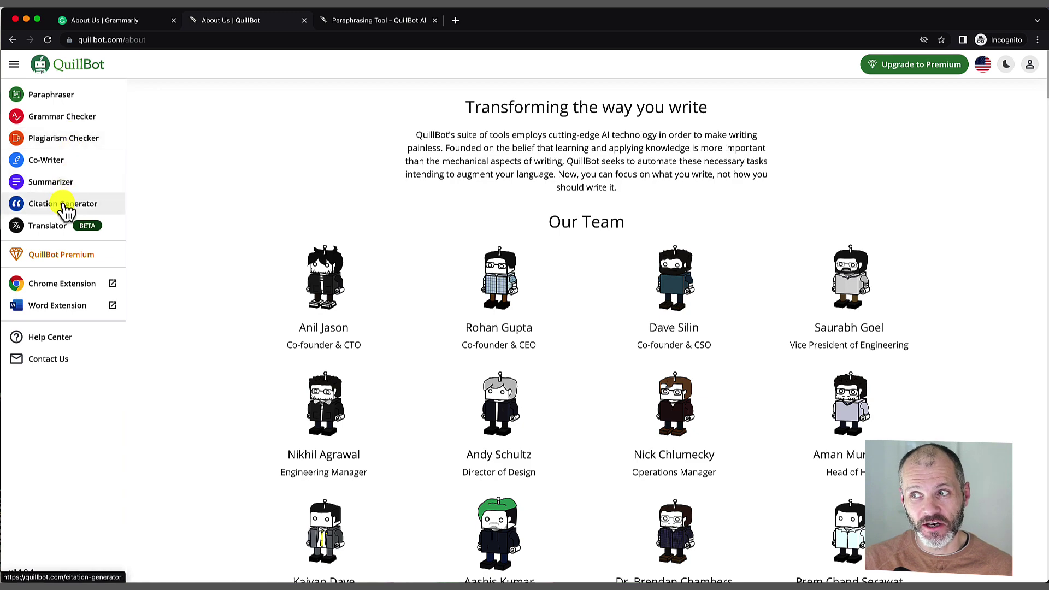
key("super+1")
left_click(221, 25)
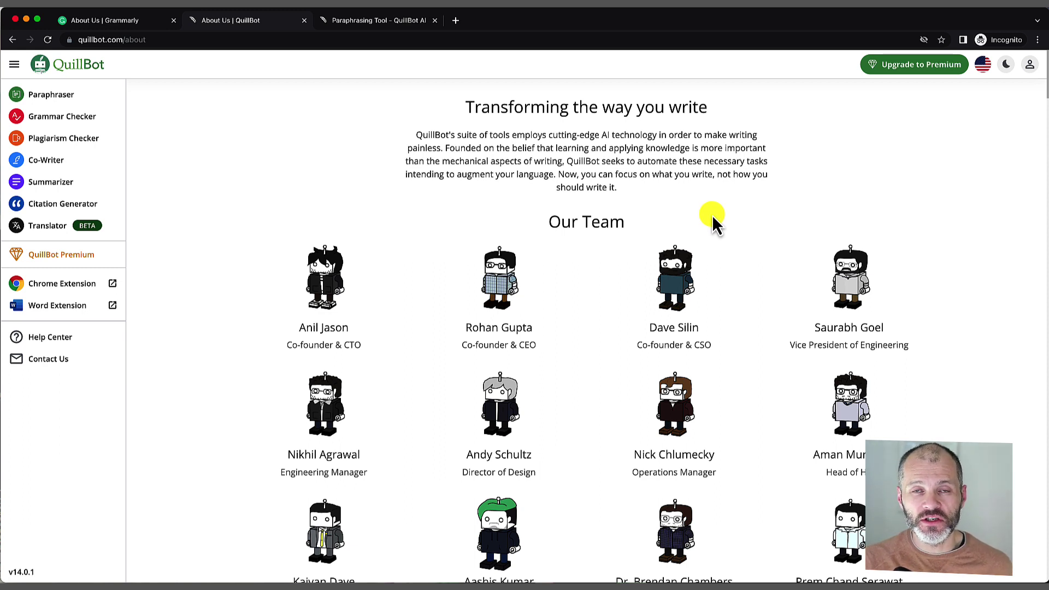
left_click(153, 22)
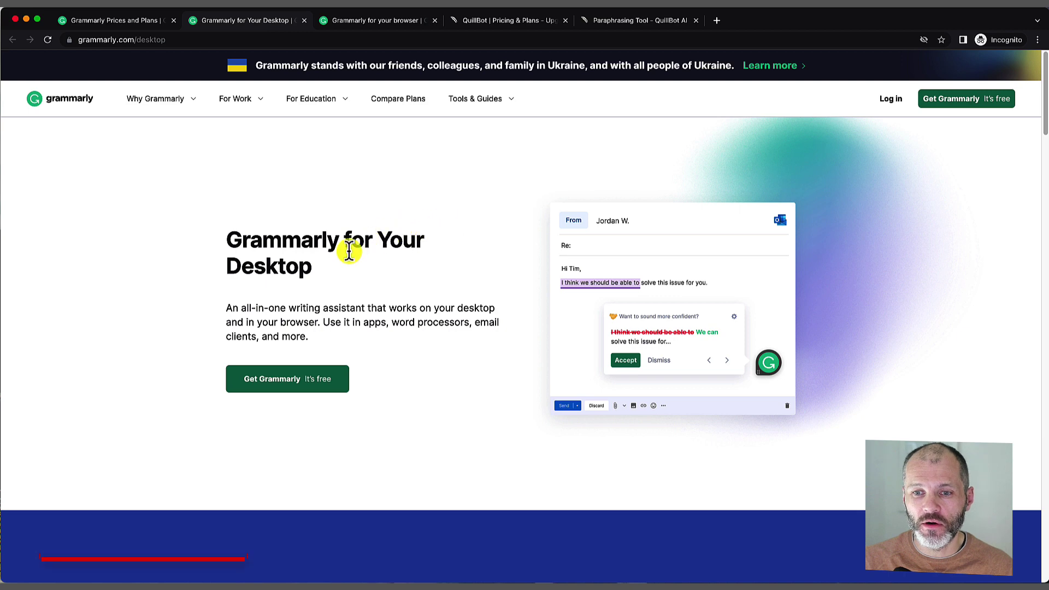
- Read the Grammarly for Desktop description, examining which apps and word processors the assistant works in
left_click_drag(282, 243, 468, 321)
left_click(350, 322)
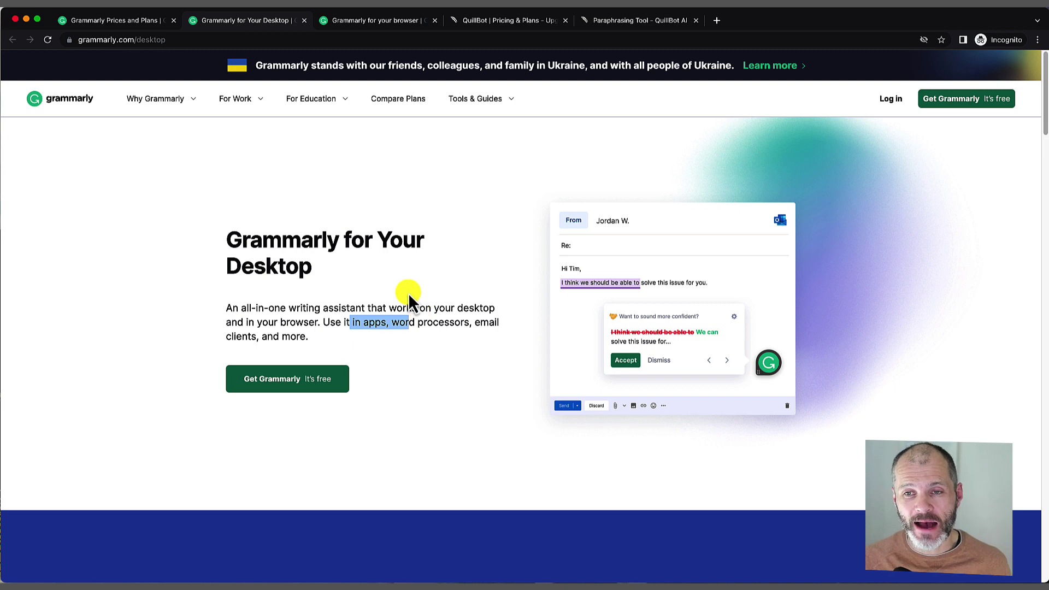
left_click(373, 291)
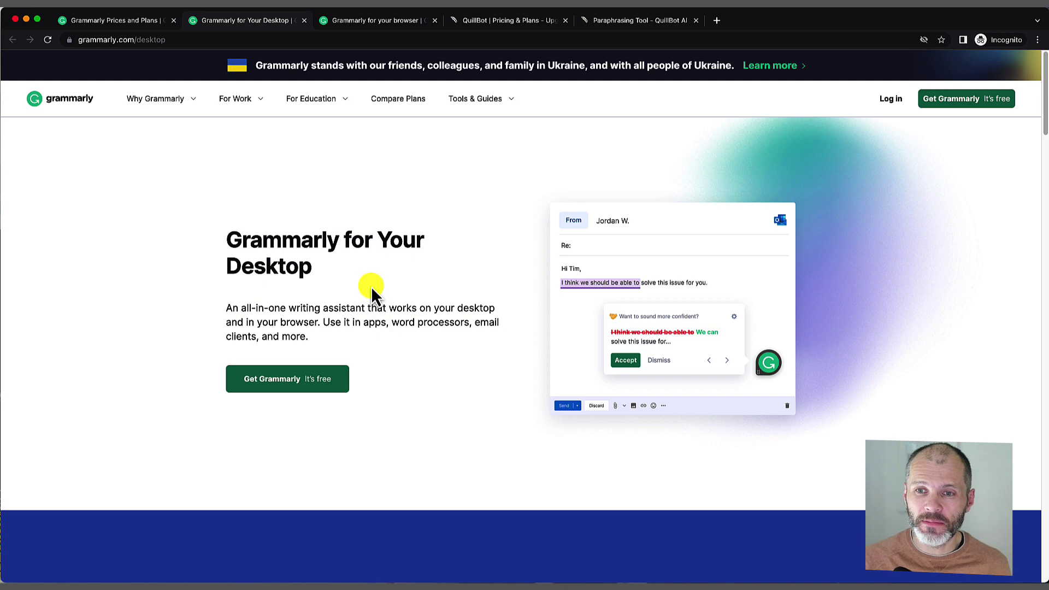
key("ctrl+4")
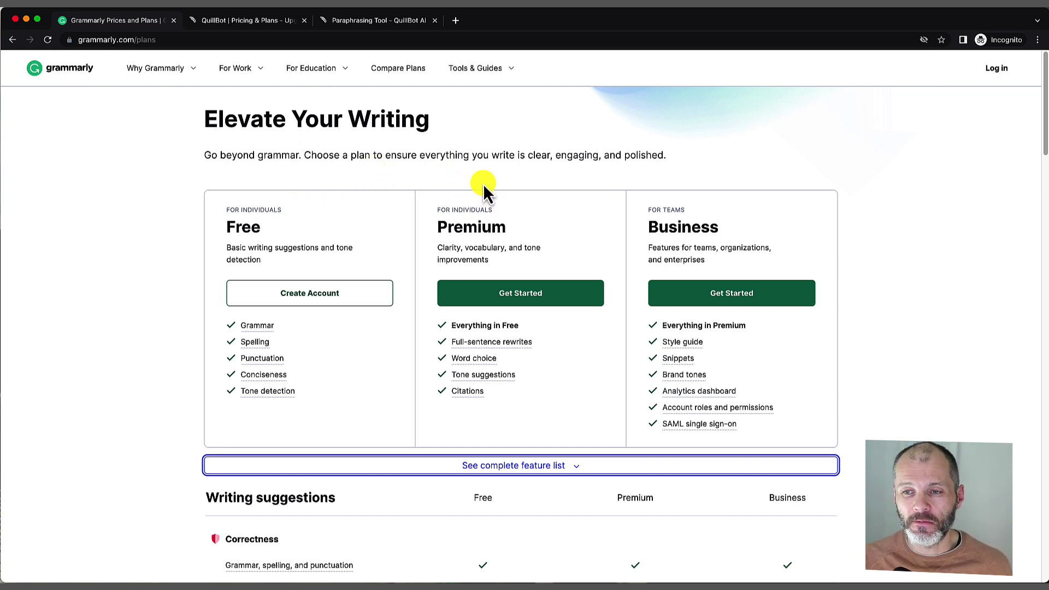
- Examine the Premium features on Grammarly's plans page, including full-sentence rewrites, word choice, tone suggestions and citations
mouse_move(514, 342)
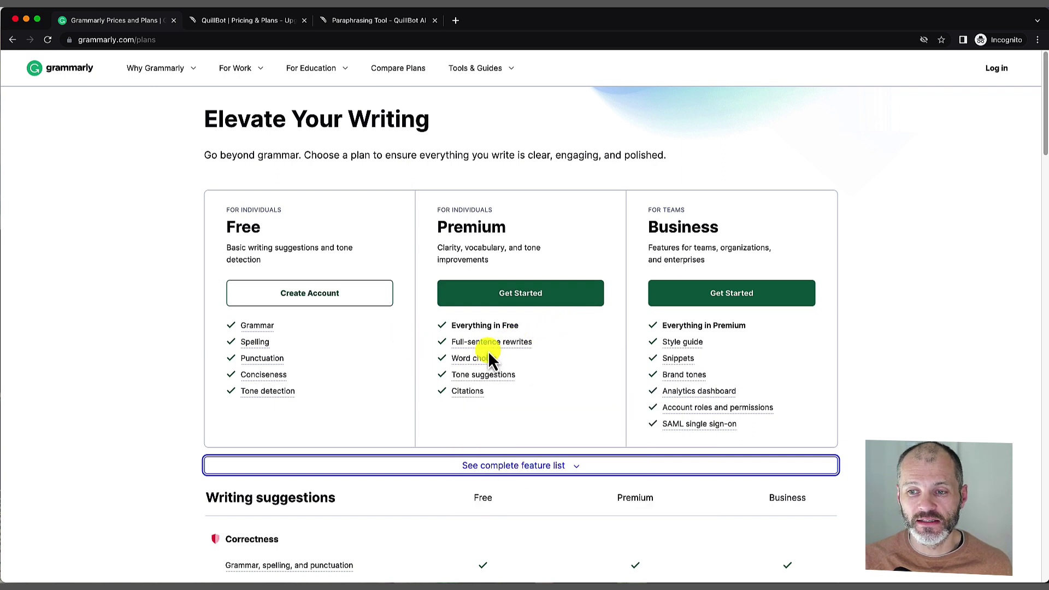
mouse_move(486, 365)
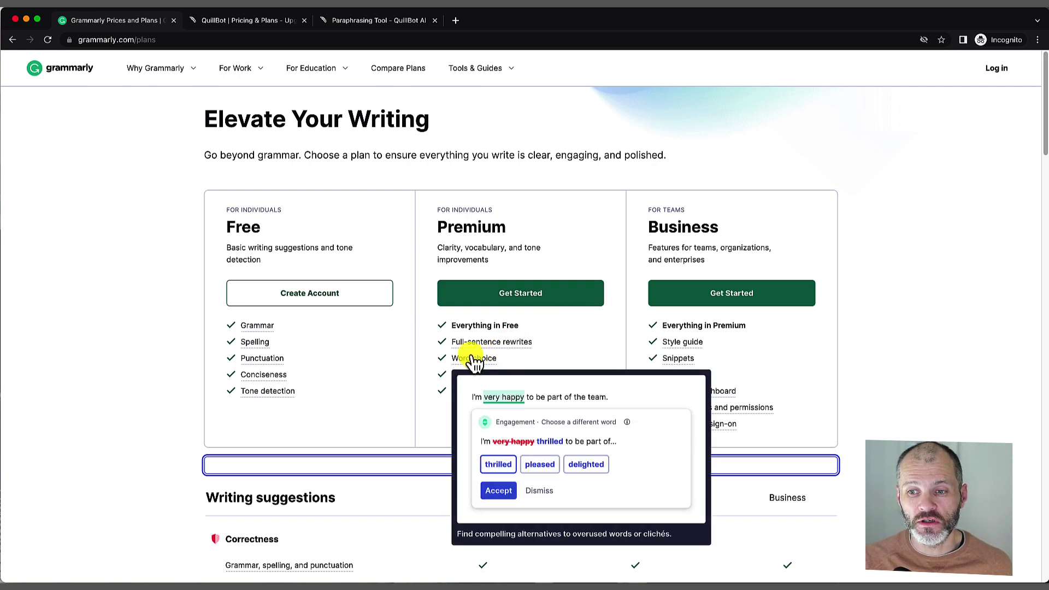
mouse_move(501, 383)
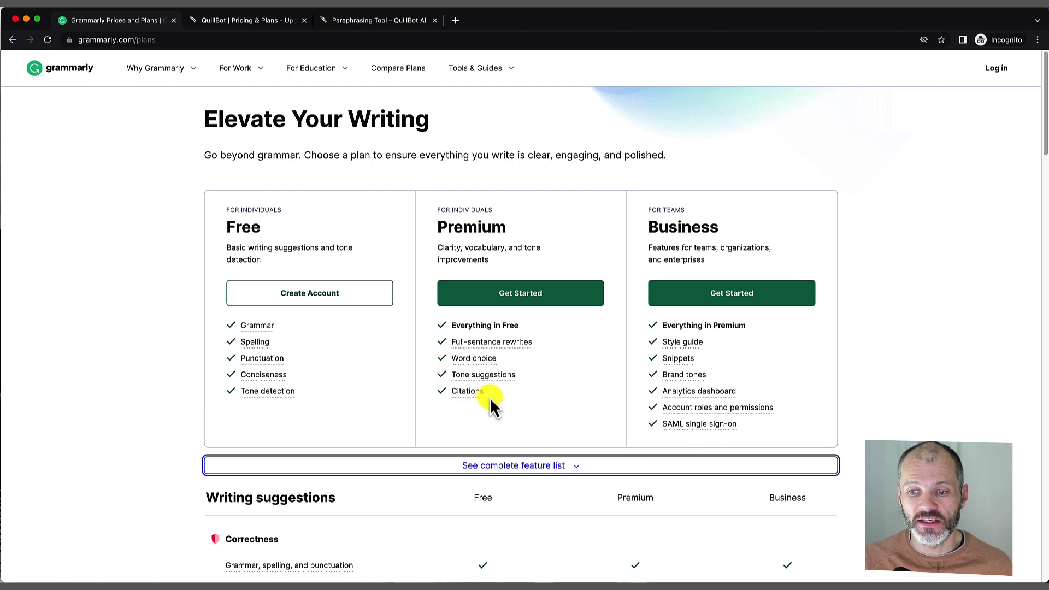
mouse_move(470, 396)
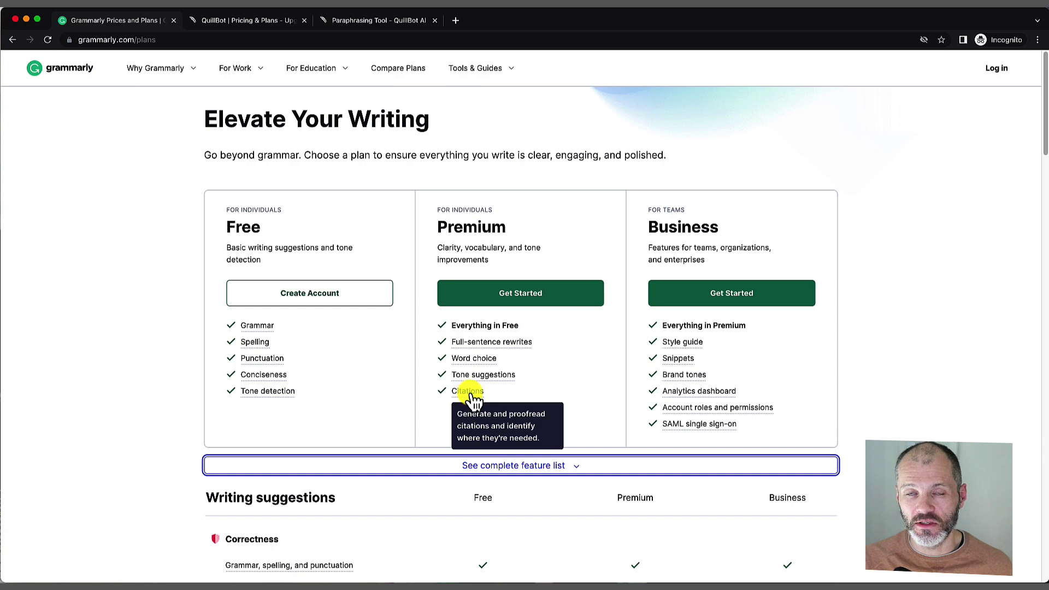
scroll(473, 395, "down", 2)
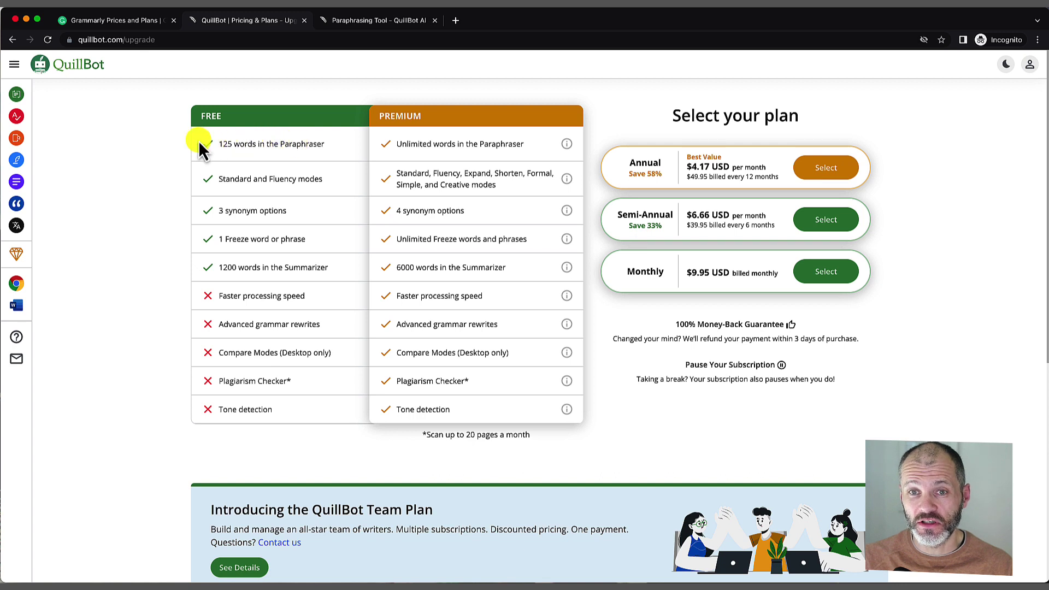
- Review QuillBot's Free and Premium limits, plagiarism scan allowance, refund and pause terms, and compare them with Grammarly's plans
left_click_drag(201, 149, 300, 160)
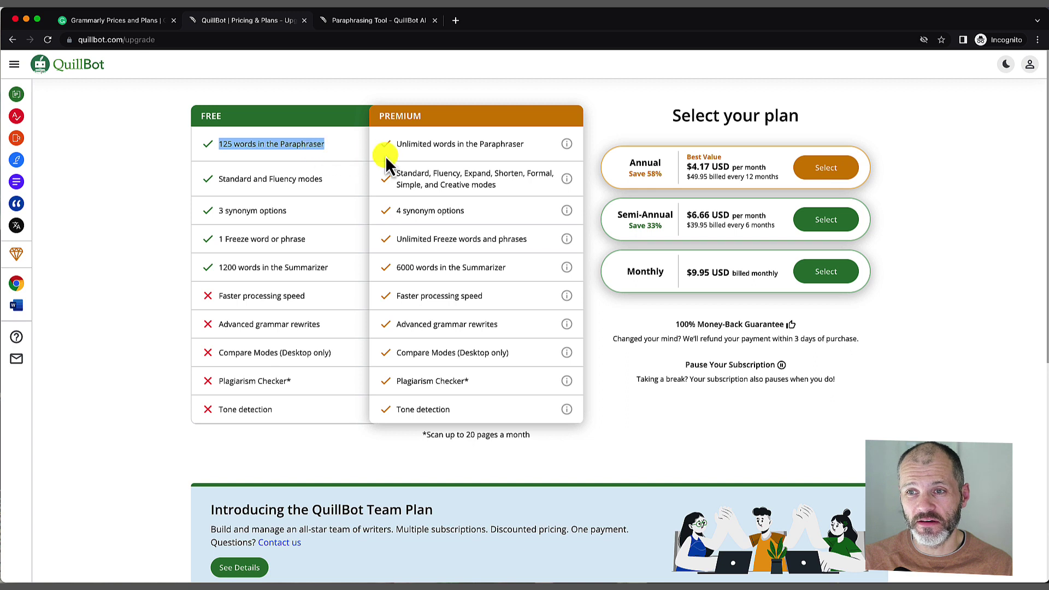
left_click(633, 112)
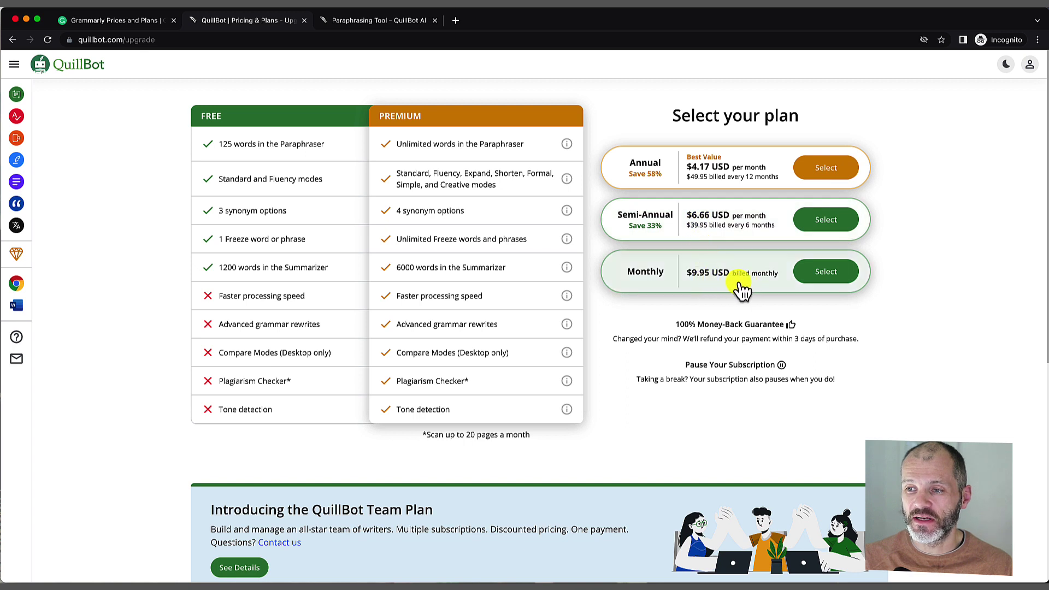
scroll(445, 409, "down", 1)
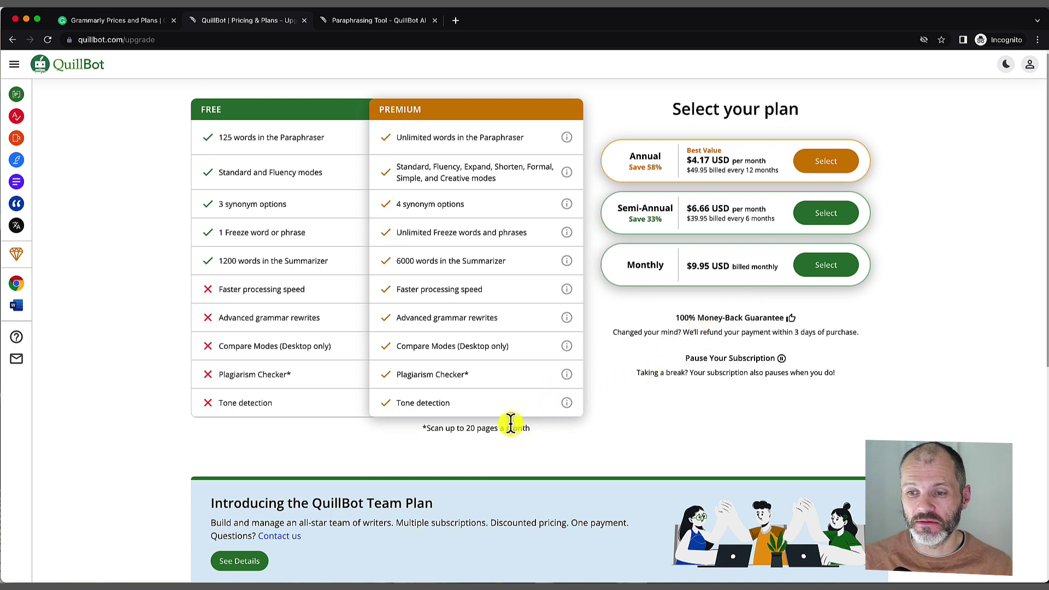
left_click_drag(423, 428, 528, 437)
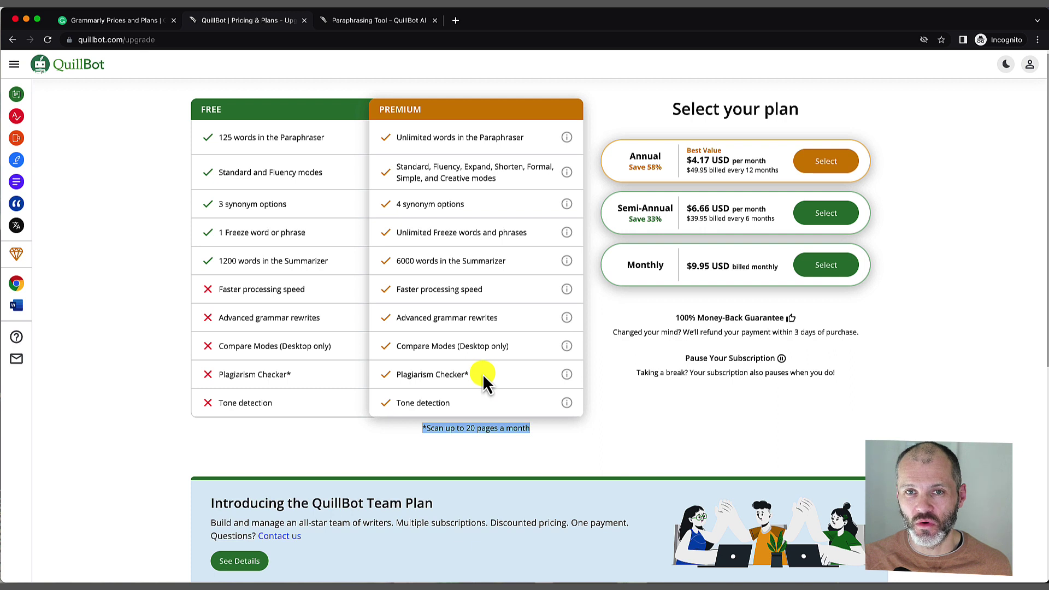
scroll(757, 418, "down", 1)
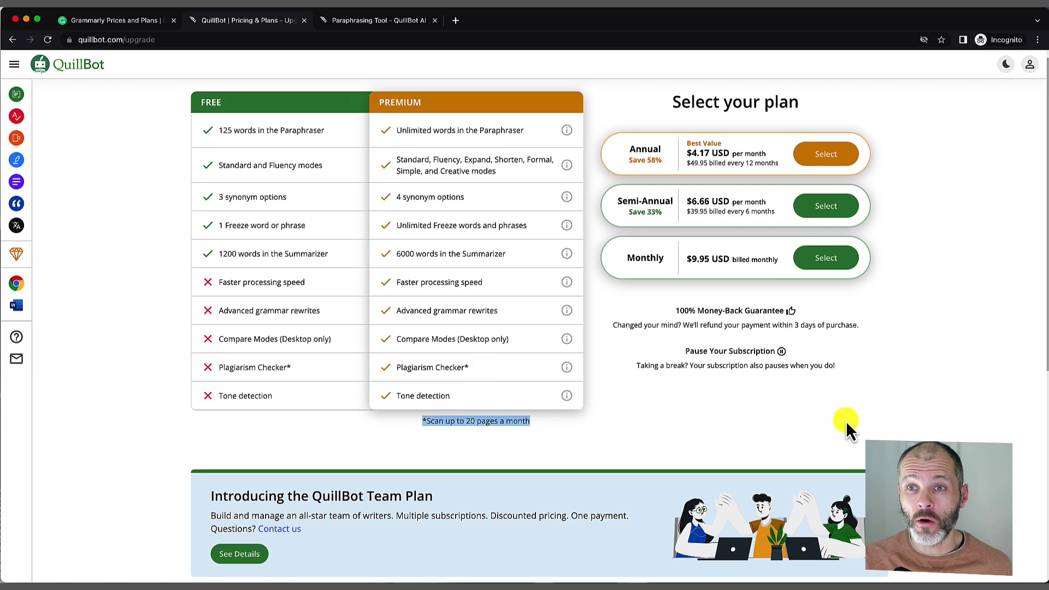
left_click(682, 312)
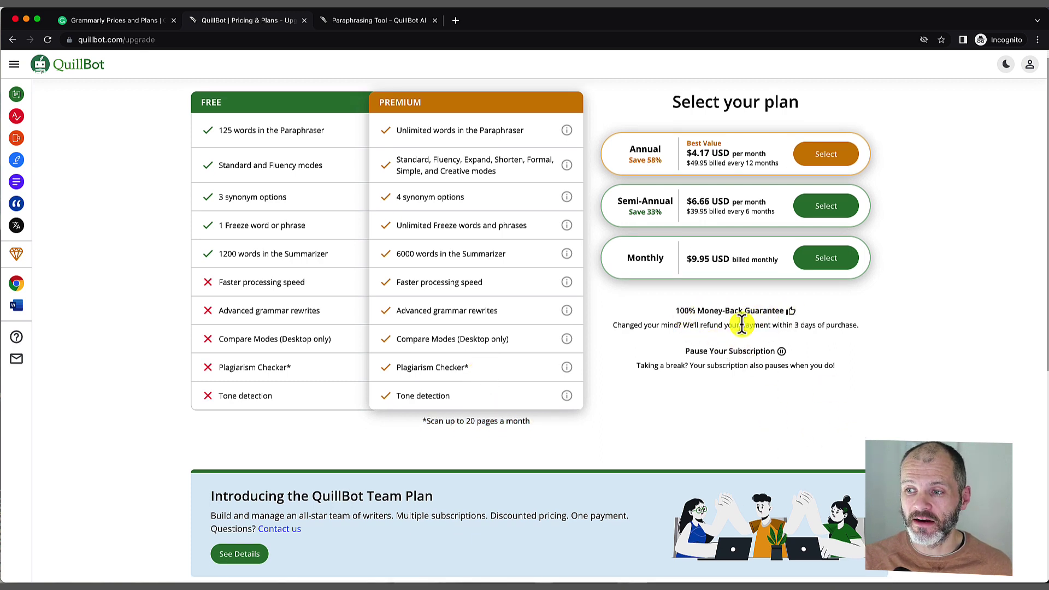
left_click_drag(676, 350, 818, 363)
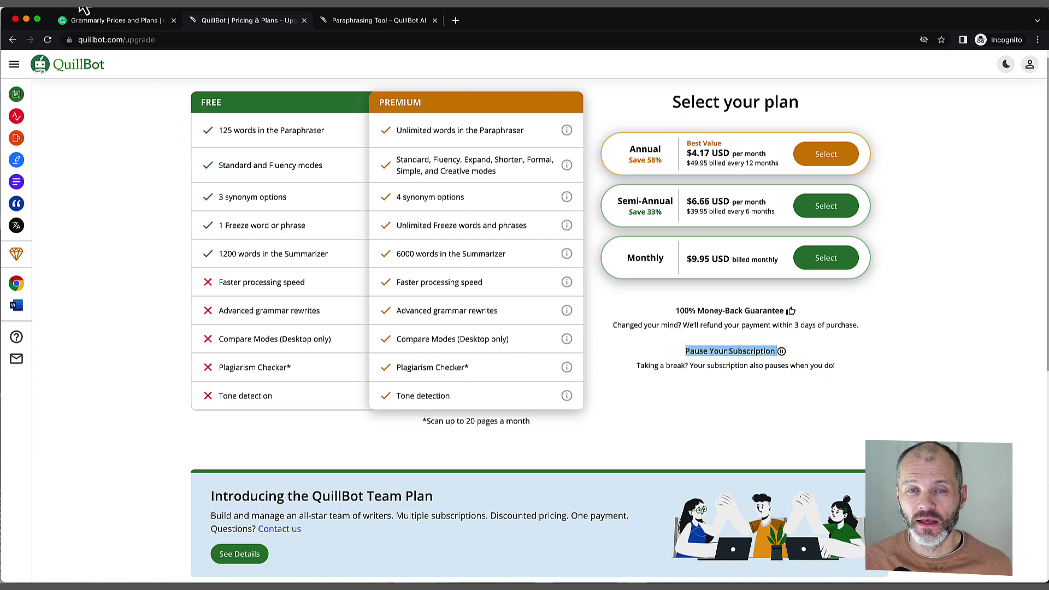
left_click(101, 20)
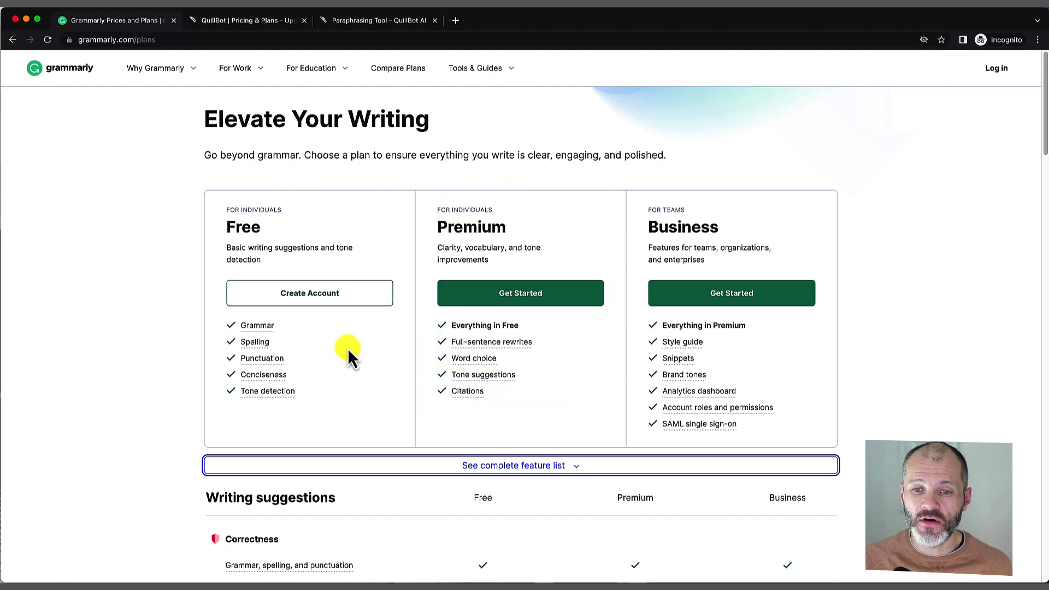
left_click(250, 22)
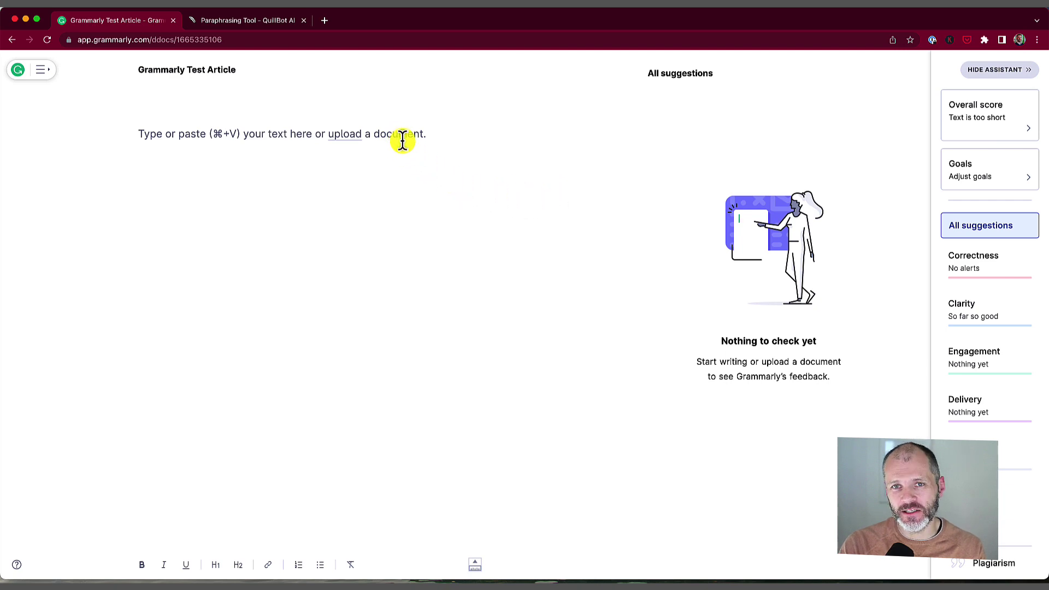
- Paste the article "How to Decide What To Work On Next" into the empty Grammarly document and review its performance report and goals
key("super+v")
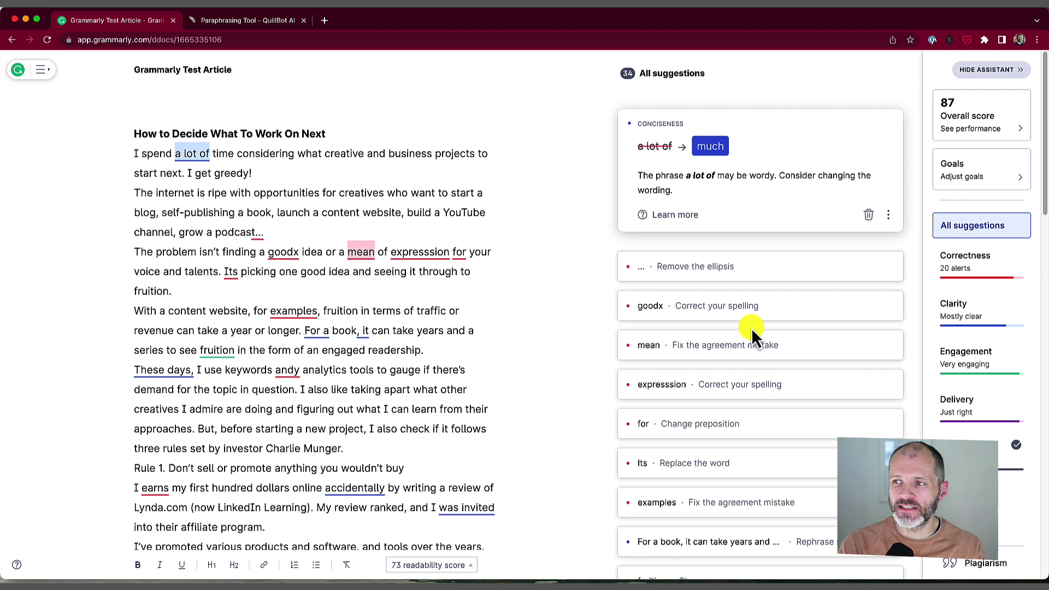
left_click(976, 115)
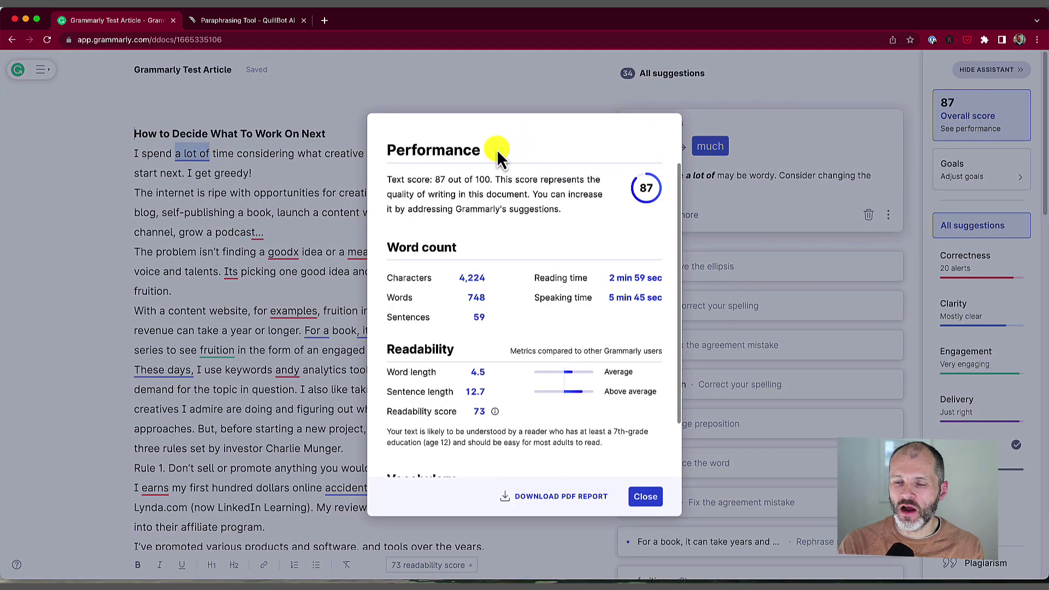
left_click_drag(395, 296, 476, 404)
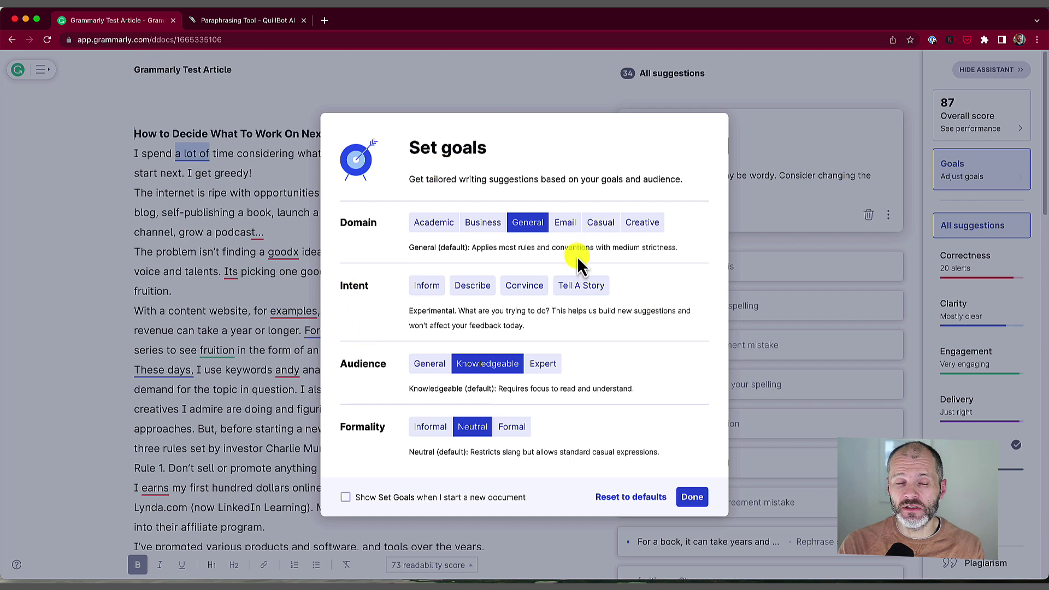
left_click(309, 294)
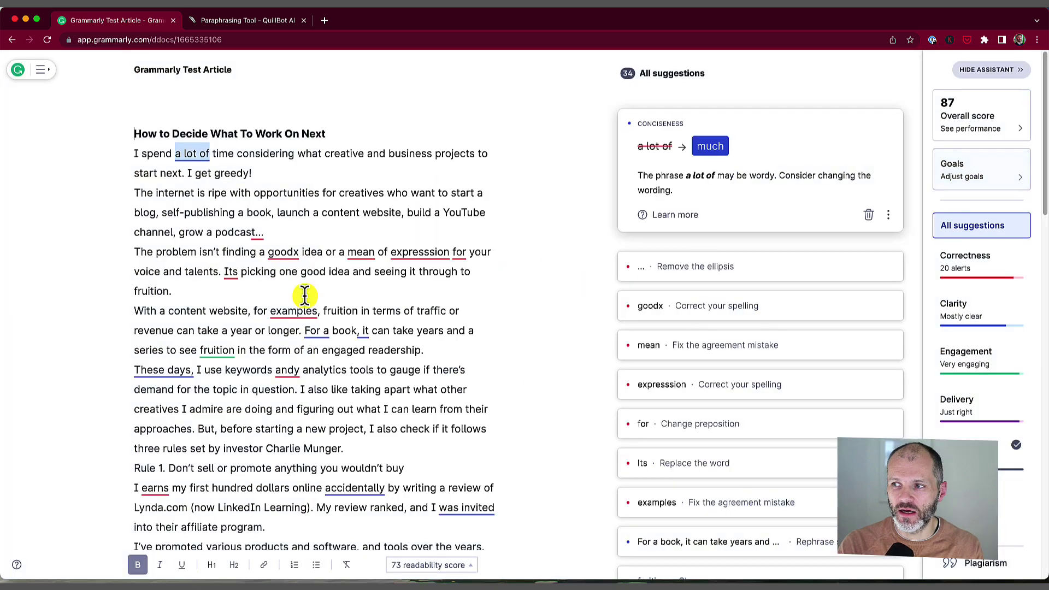
- Review the article's Correctness, Clarity, Engagement and Delivery suggestions, ending on the Correctness category
left_click(995, 277)
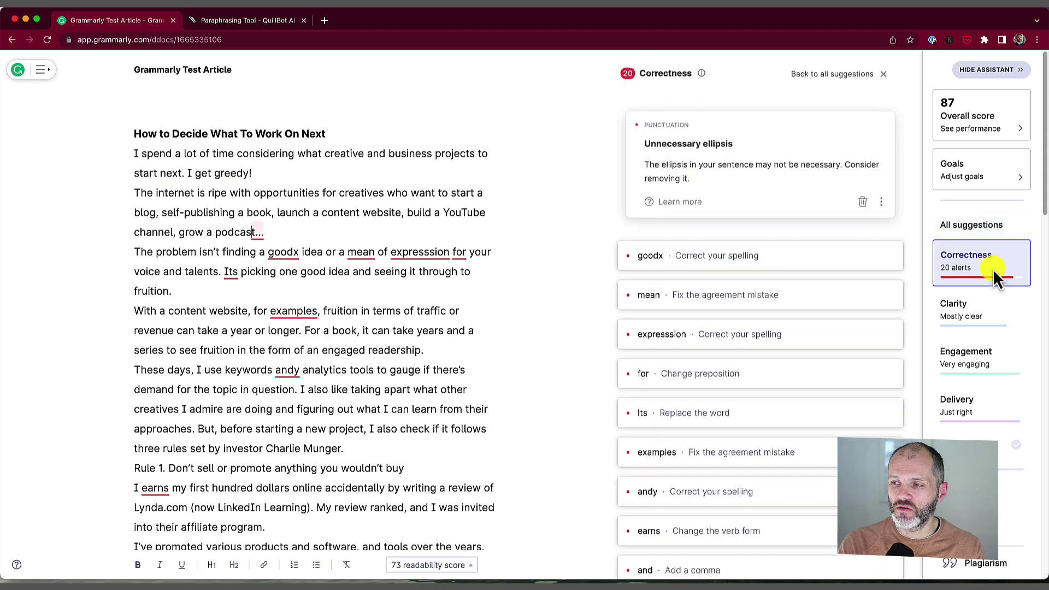
left_click(996, 317)
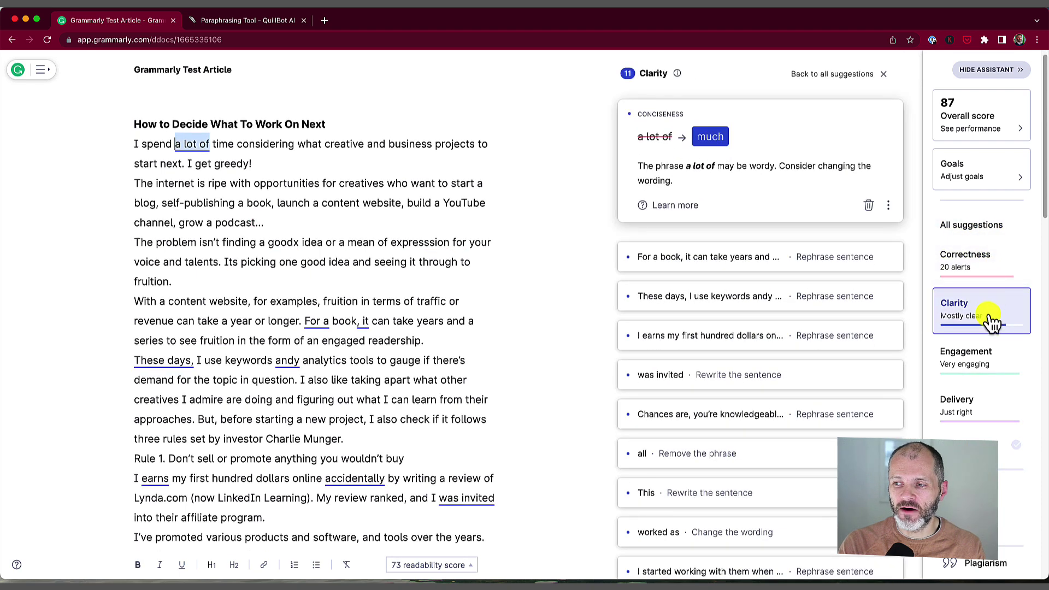
left_click(988, 358)
left_click(987, 418)
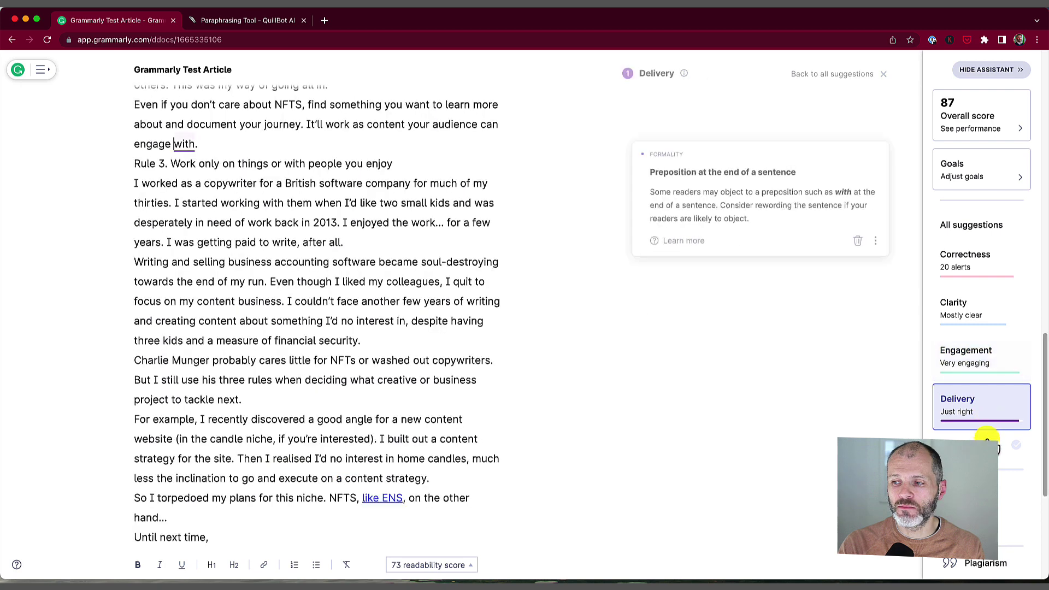
left_click(975, 408)
left_click(986, 273)
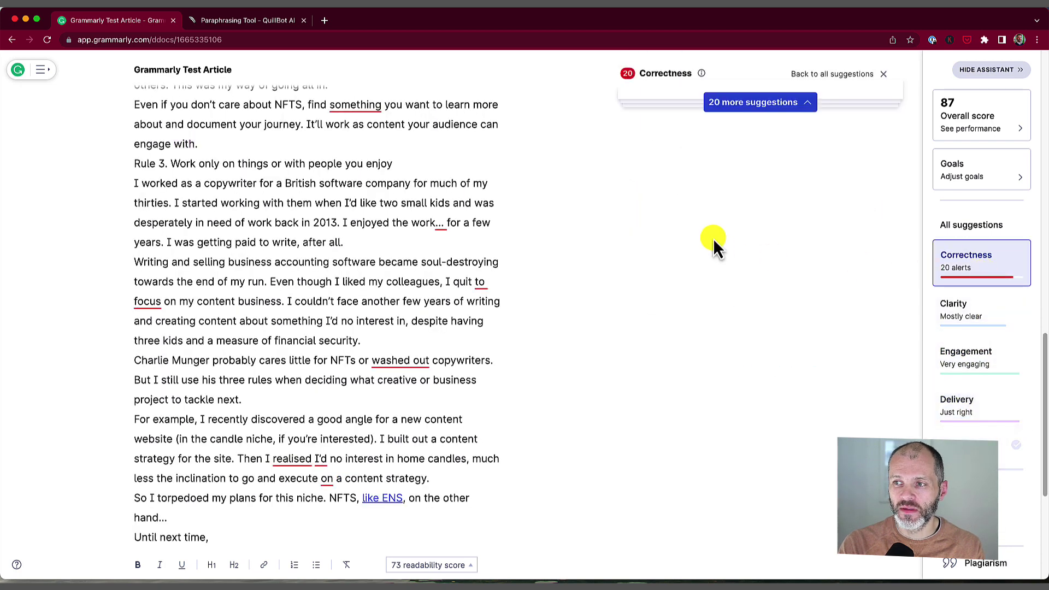
- Try the suggested spelling correction of "goodx" to "good" and undo the replacement
left_click(771, 245)
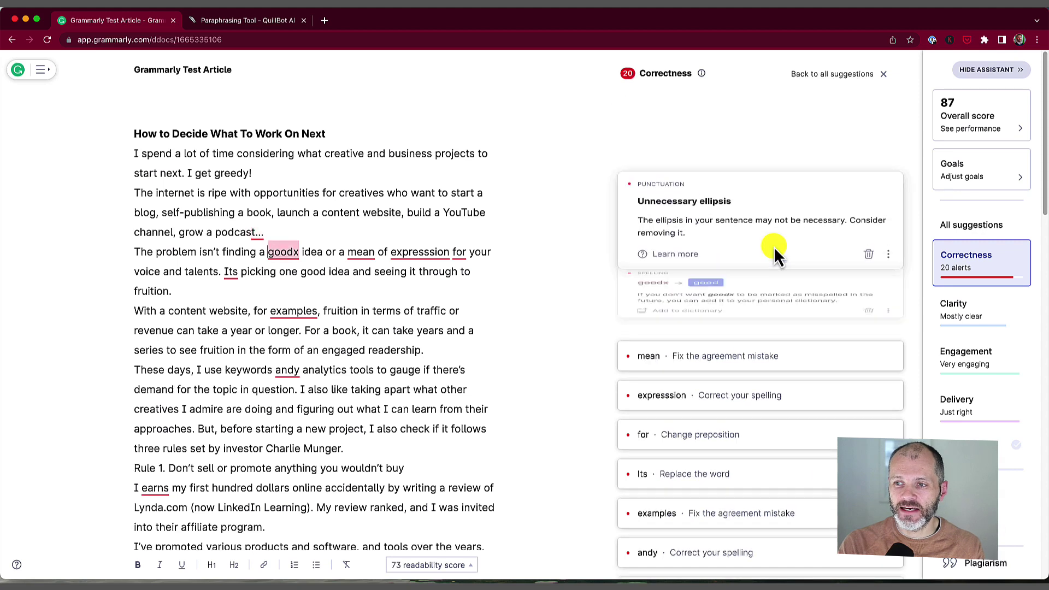
left_click(706, 244)
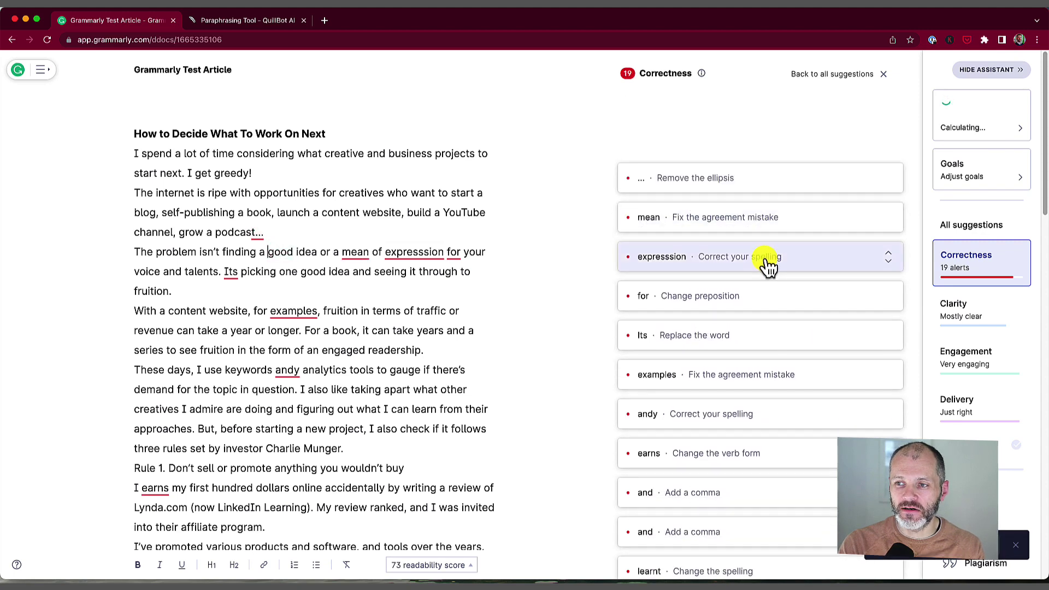
key("super+z")
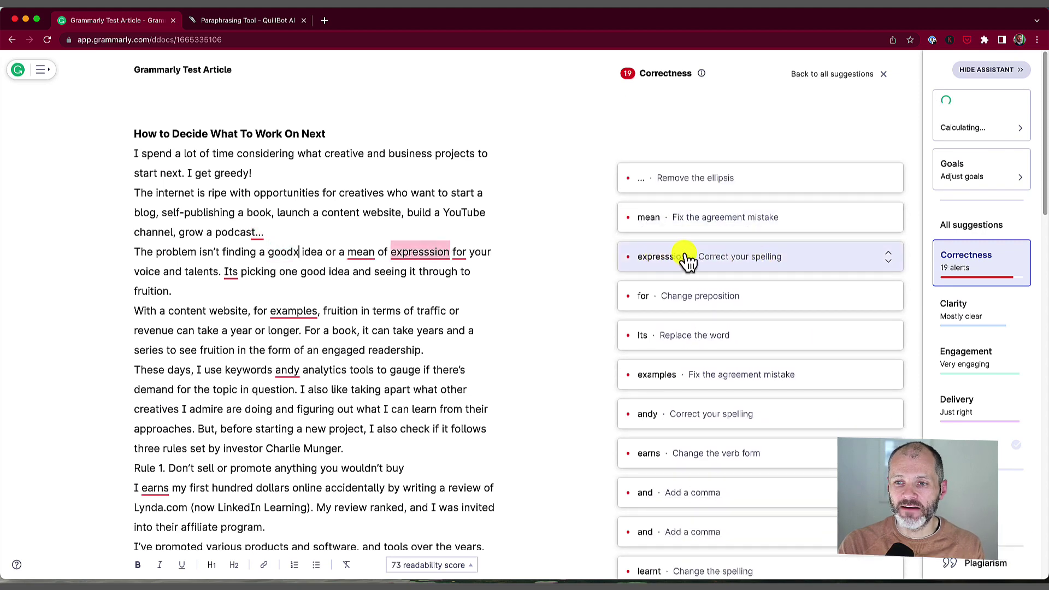
- Expand the agreement suggestion for "mean" and show its detailed grammar explanation
left_click(749, 229)
left_click(695, 295)
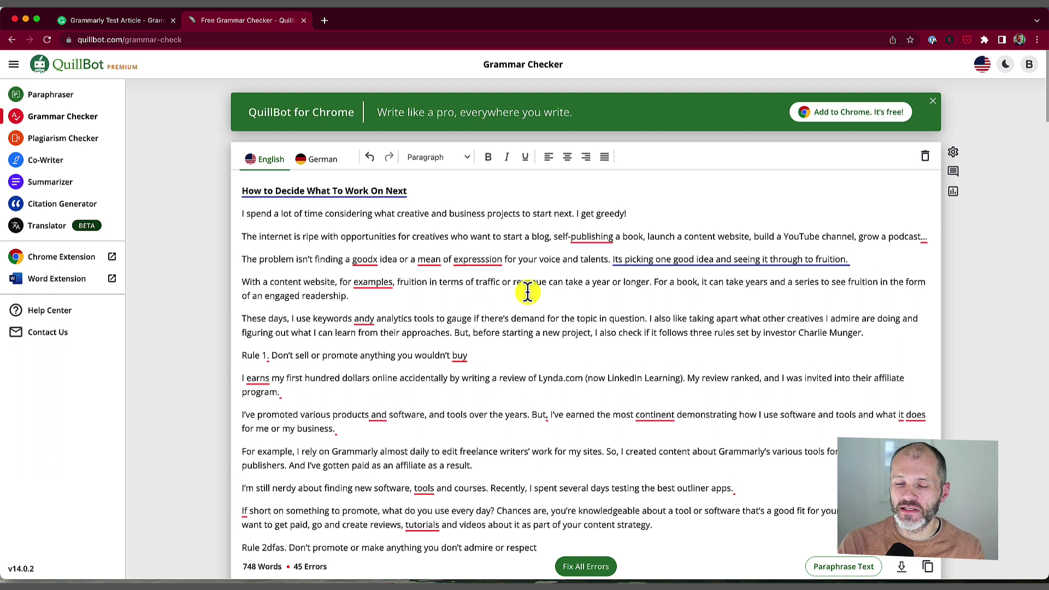
- In QuillBot's Grammar Checker, view the suggestion for "publishing" and compare it with Grammarly's explanation for "mean"
left_click(589, 234)
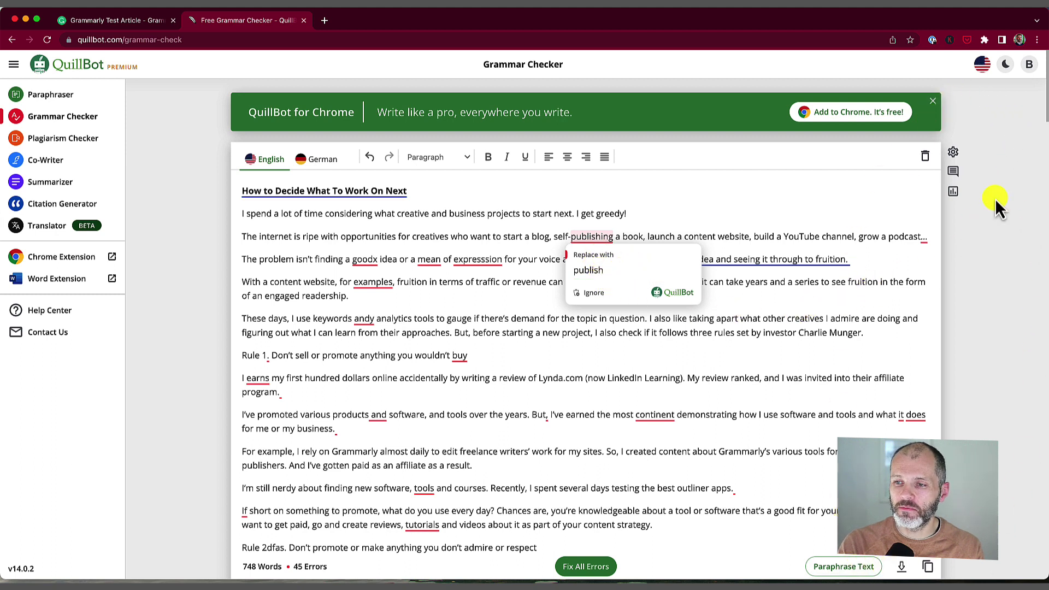
left_click(152, 24)
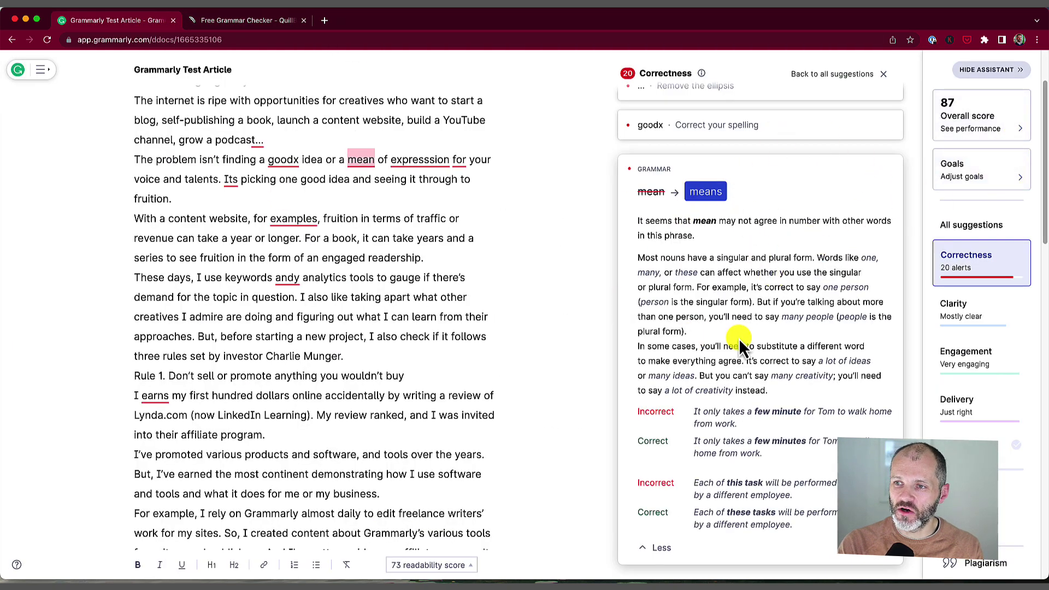
left_click(283, 22)
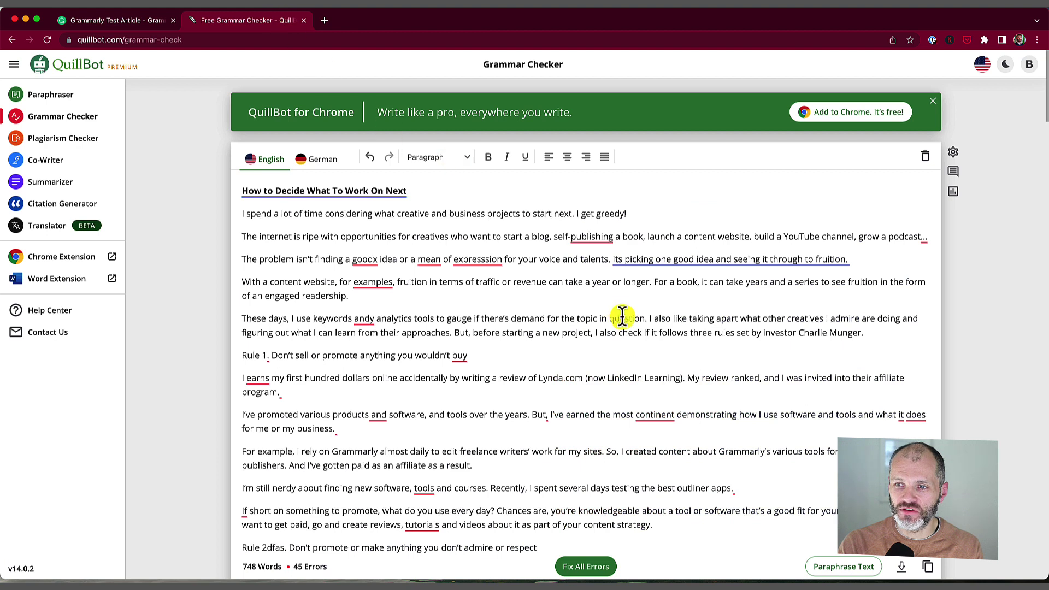
- View QuillBot's fluency suggestion for "Its picking one good idea and seeing it through to fruition." and return to the article in Grammarly
mouse_move(676, 259)
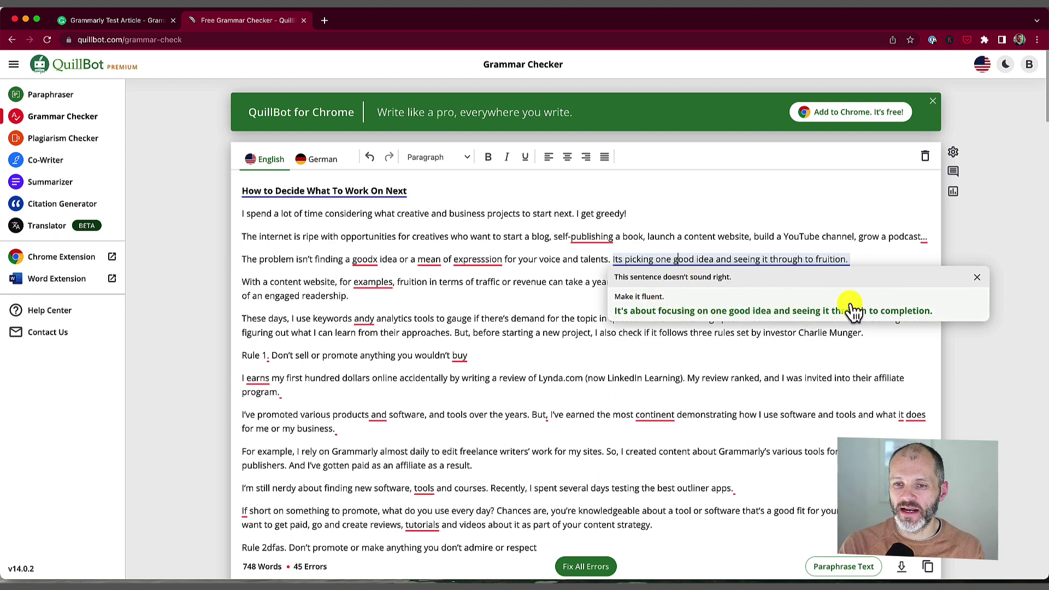
key("ctrl+shift+Tab")
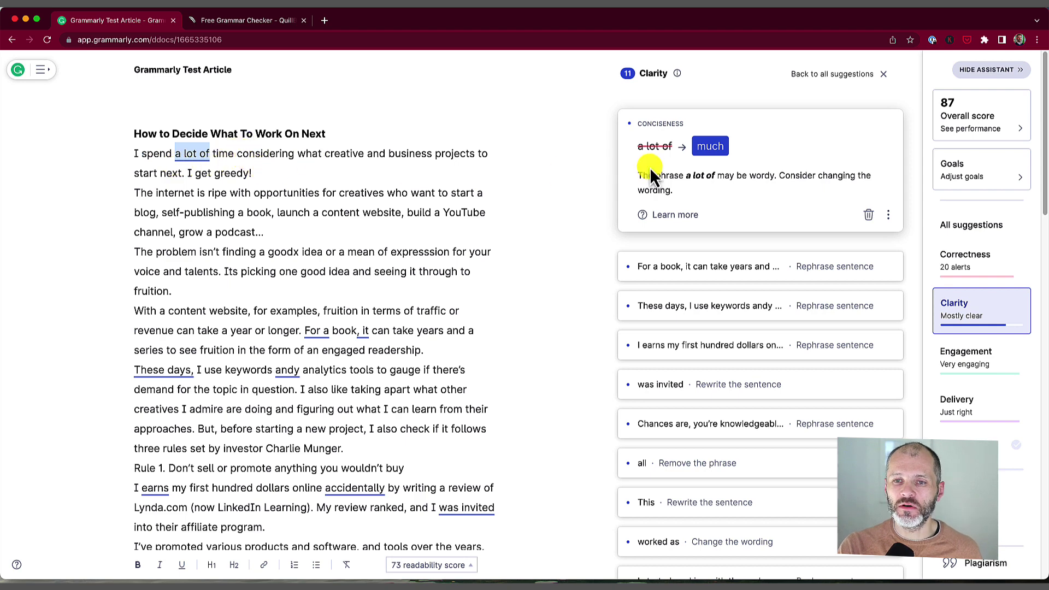
- Try Grammarly's conciseness suggestion of "much" for "a lot of" and check the same sentence in QuillBot
left_click(705, 147)
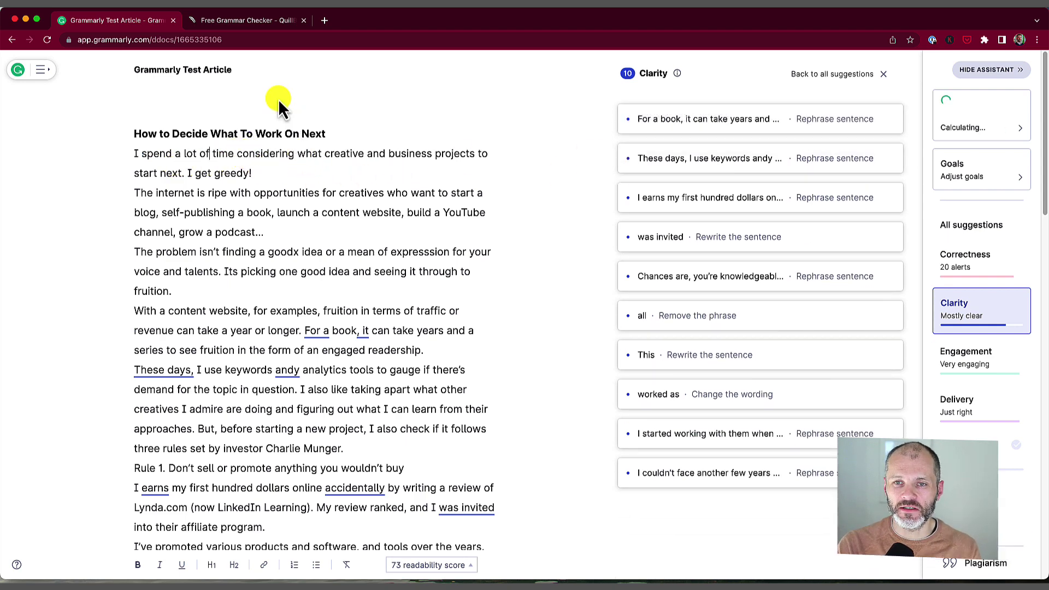
left_click(242, 25)
left_click(322, 191)
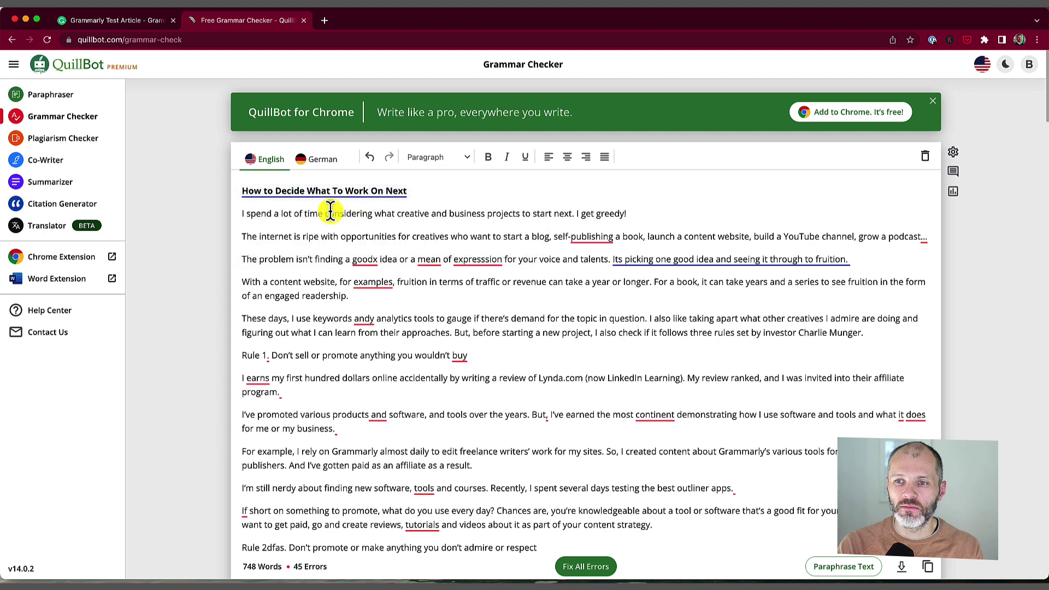
left_click_drag(281, 214, 361, 224)
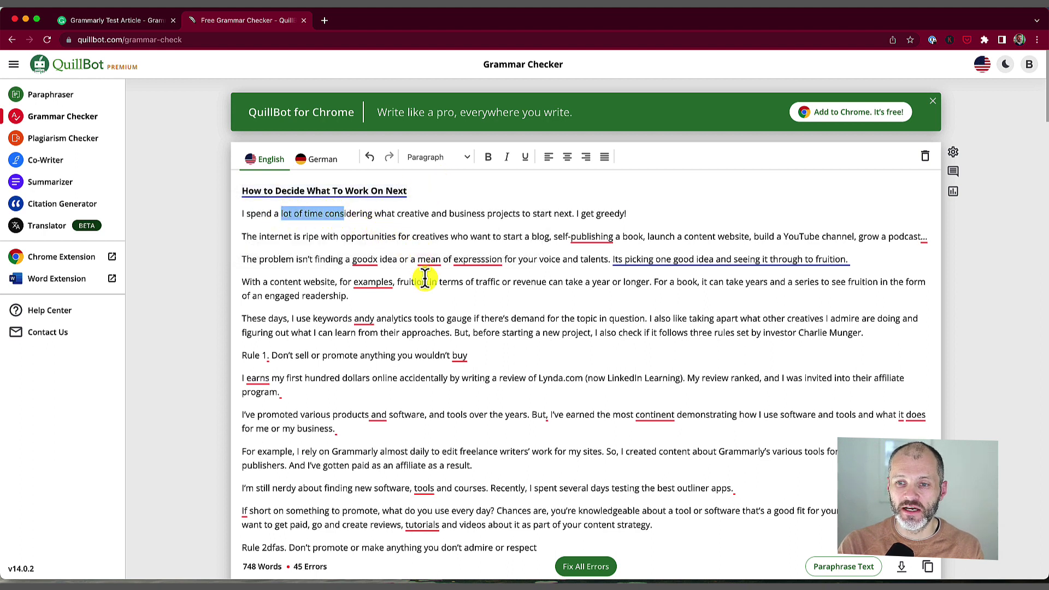
- Compare "Crypto and Web 3.0 fascinated me for years." in both tools and accept QuillBot's rewrite "For years, I've been fascinated by cryptocurrency and Web 3.0."
key("ctrl+shift+Tab")
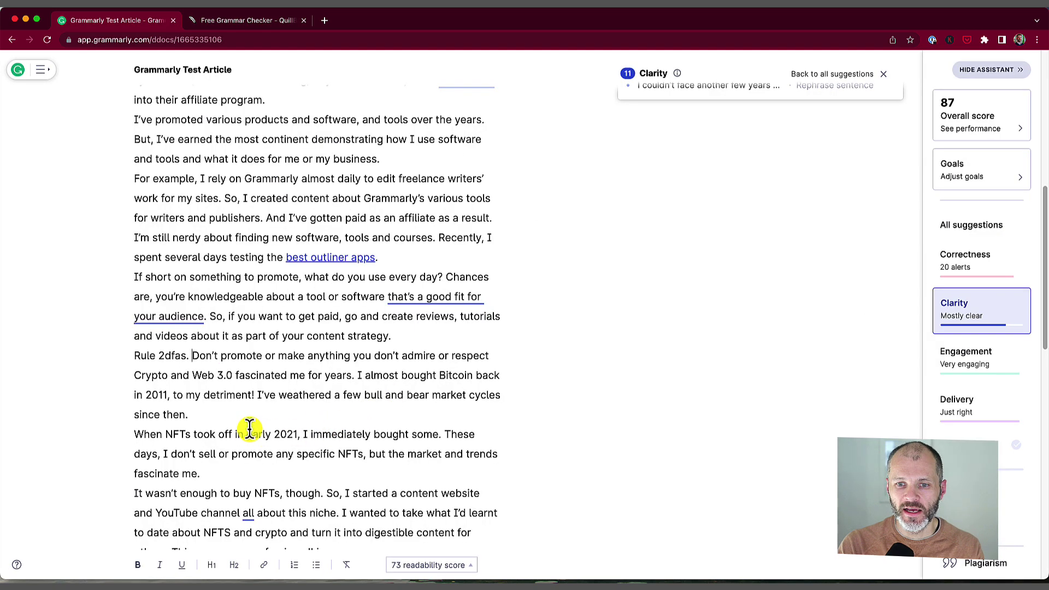
left_click_drag(137, 376, 358, 376)
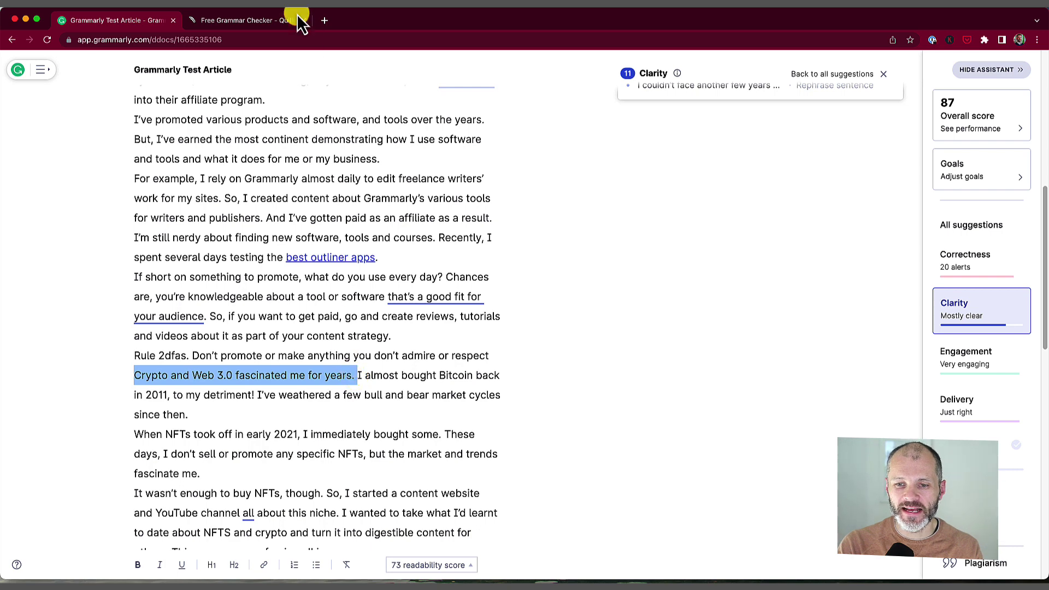
left_click(247, 21)
left_click(272, 344)
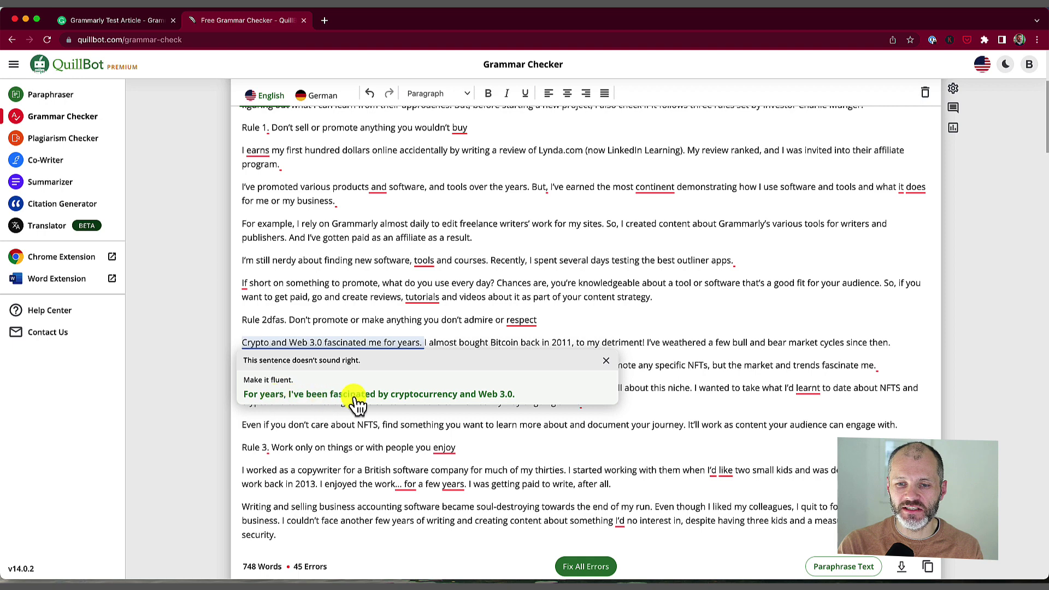
left_click(418, 403)
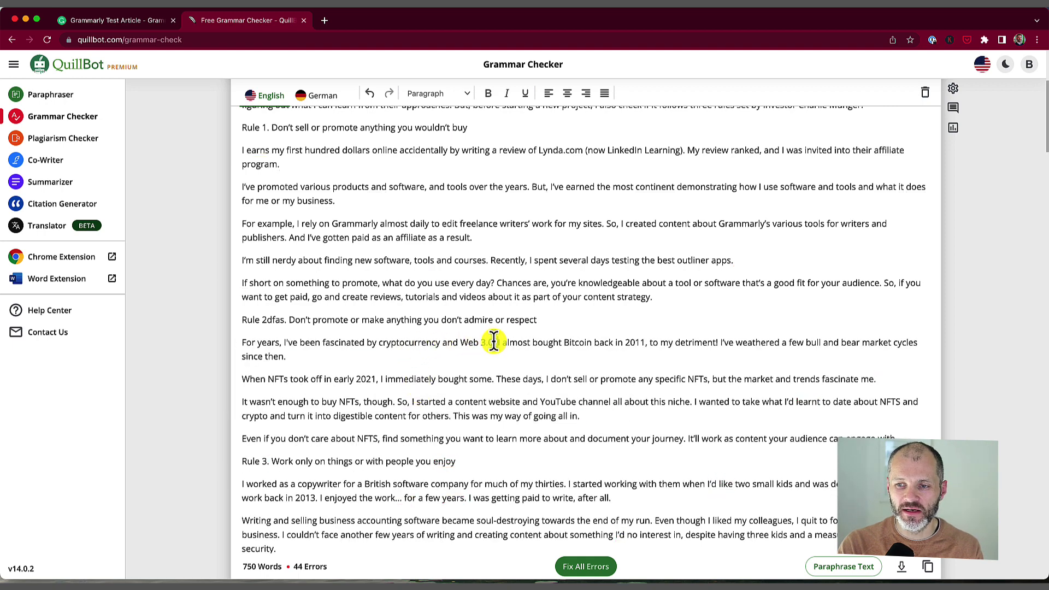
left_click_drag(493, 342, 234, 346)
- Paste the article into a blank Grammarly document and accept the four grouped suggestions at once
left_click(147, 20)
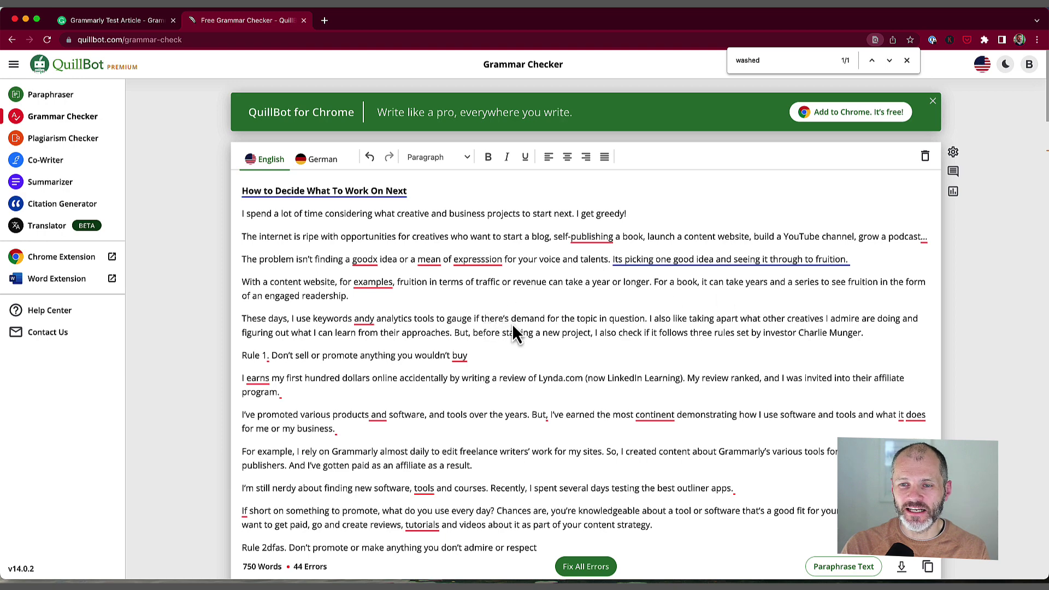
left_click(160, 18)
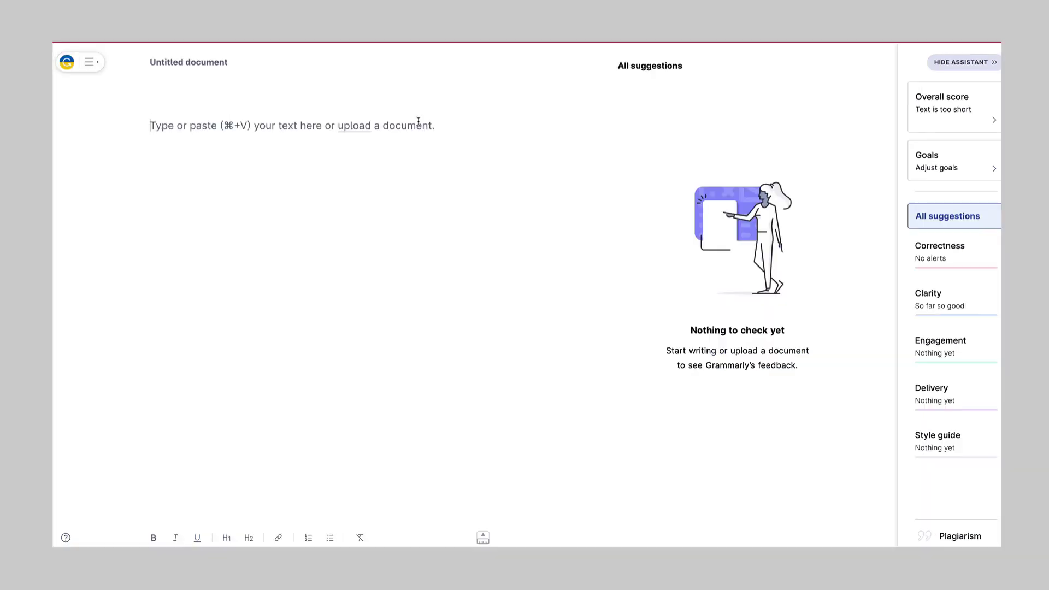
key("super+v")
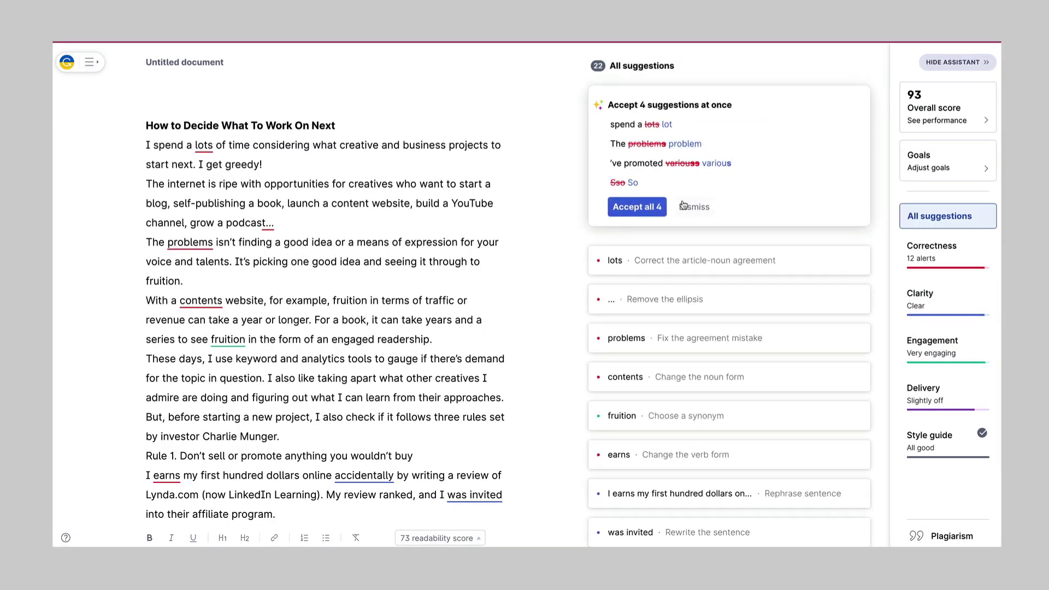
left_click(637, 207)
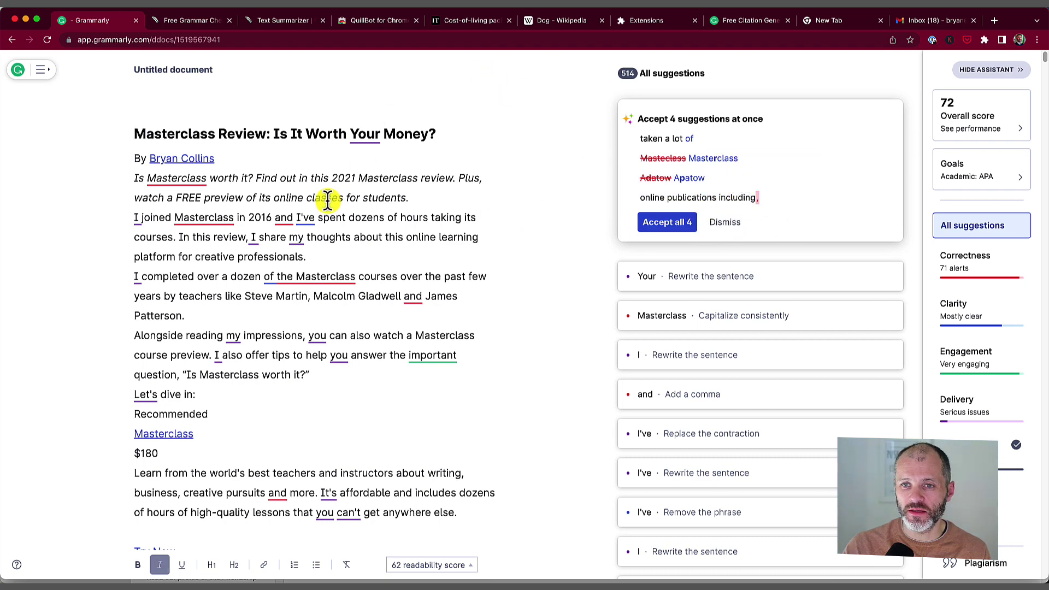
- Copy the whole Masterclass review from Grammarly into QuillBot's empty Grammar Checker, dismissing the Chrome extension offer
key("super+a")
left_click(206, 21)
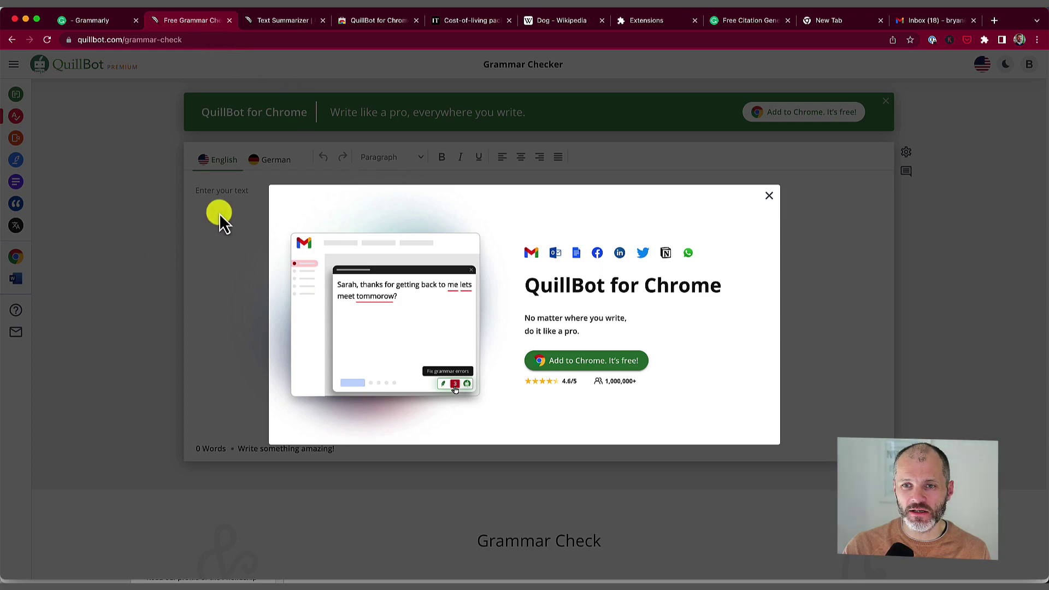
left_click(768, 197)
left_click(389, 194)
key("super+v")
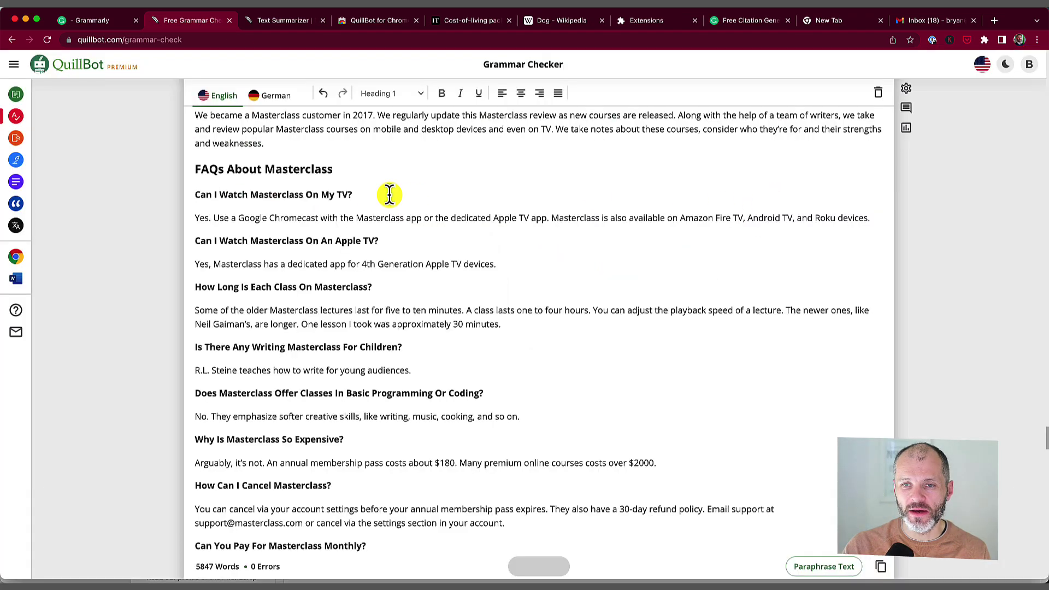
- Go back to the beginning of the pasted Masterclass review and examine the errors QuillBot flags there
scroll(461, 248, "up", 20)
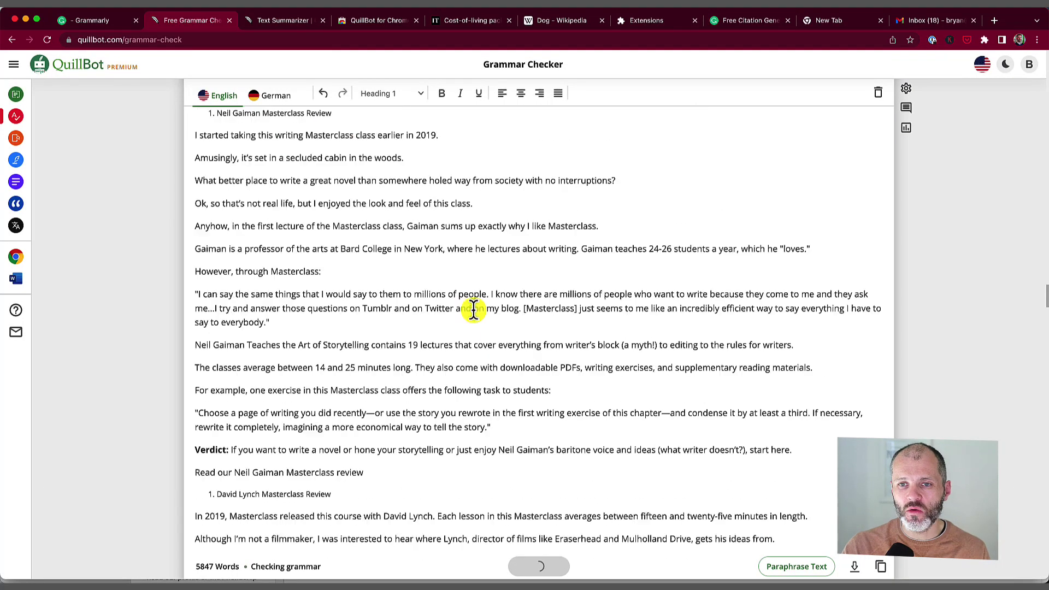
scroll(480, 320, "up", 20)
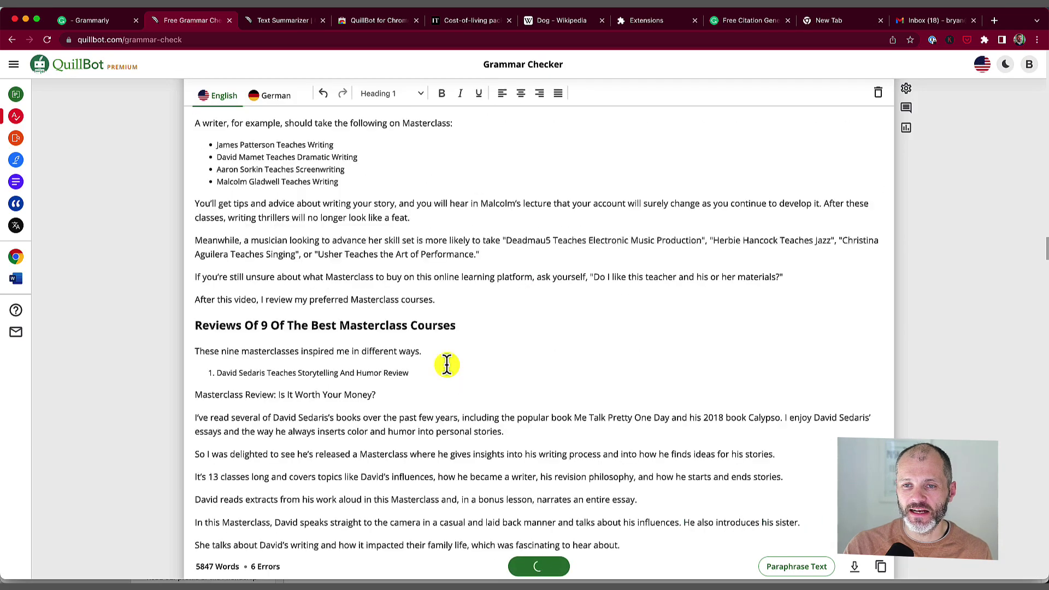
scroll(444, 334, "up", 20)
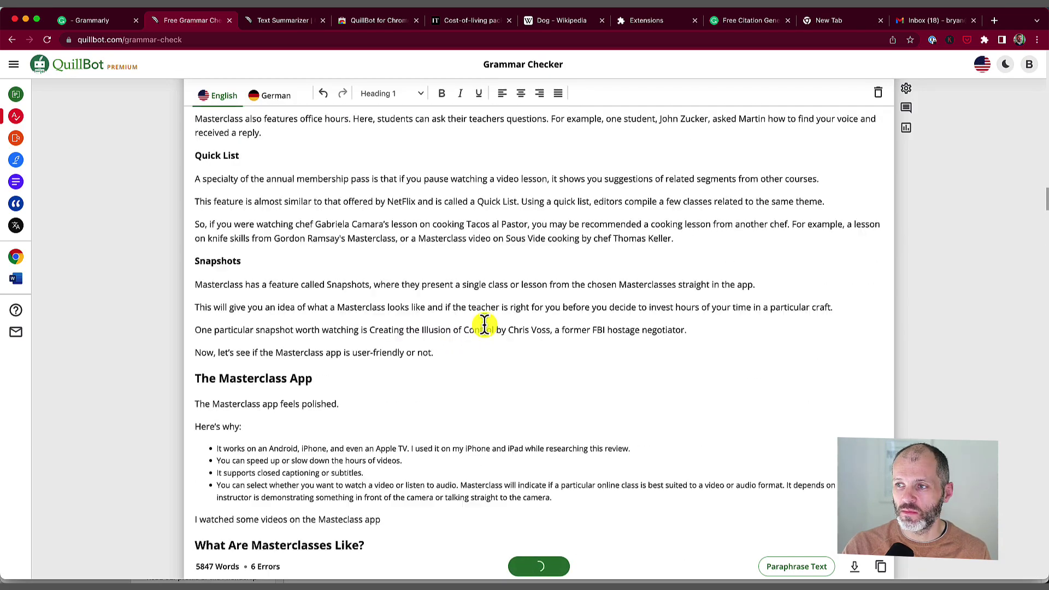
scroll(484, 325, "up", 15)
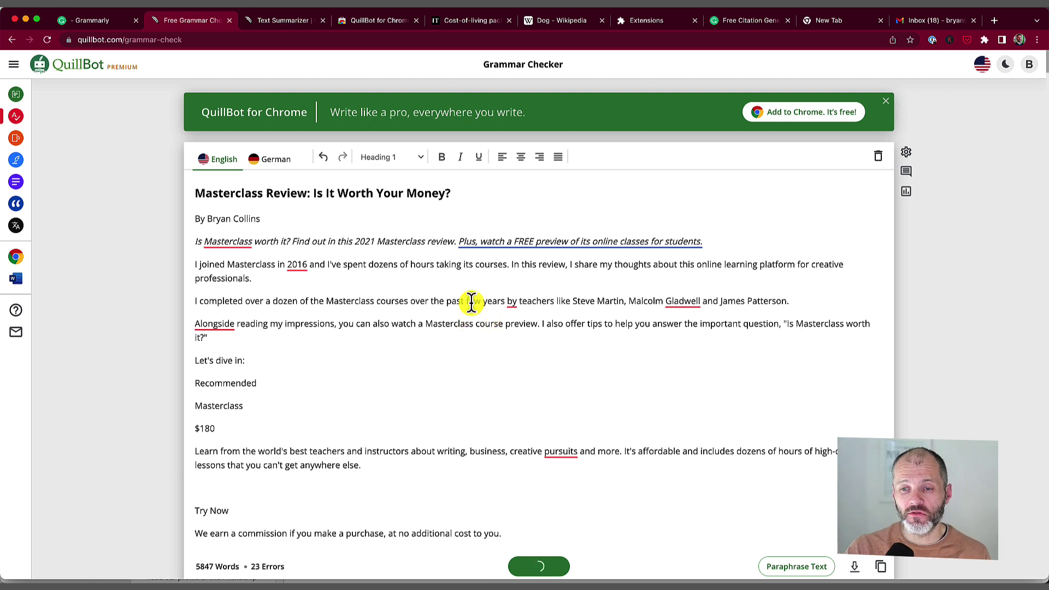
scroll(445, 291, "down", 1)
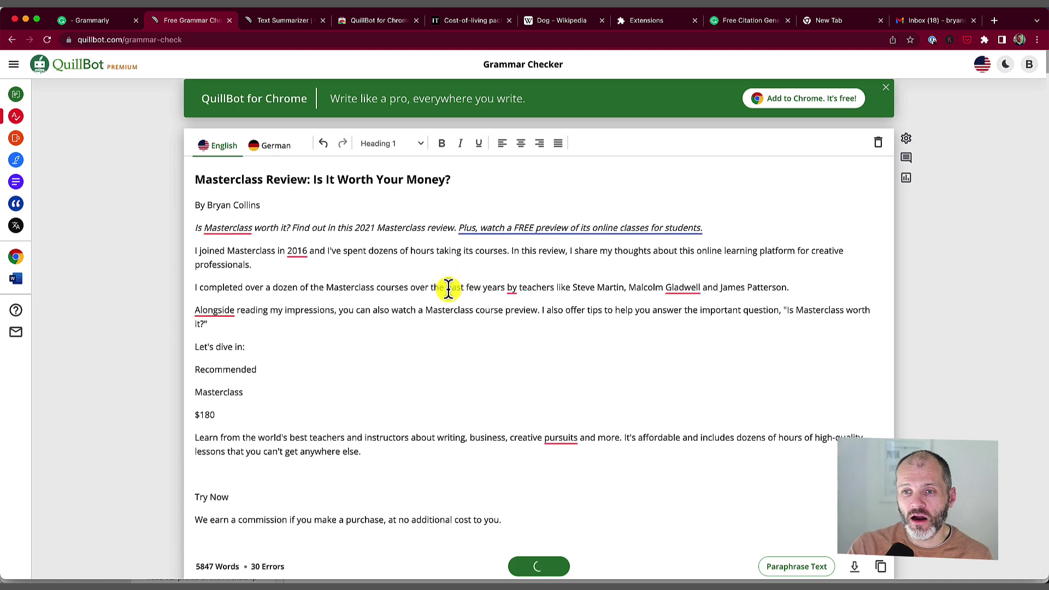
scroll(448, 290, "down", 1)
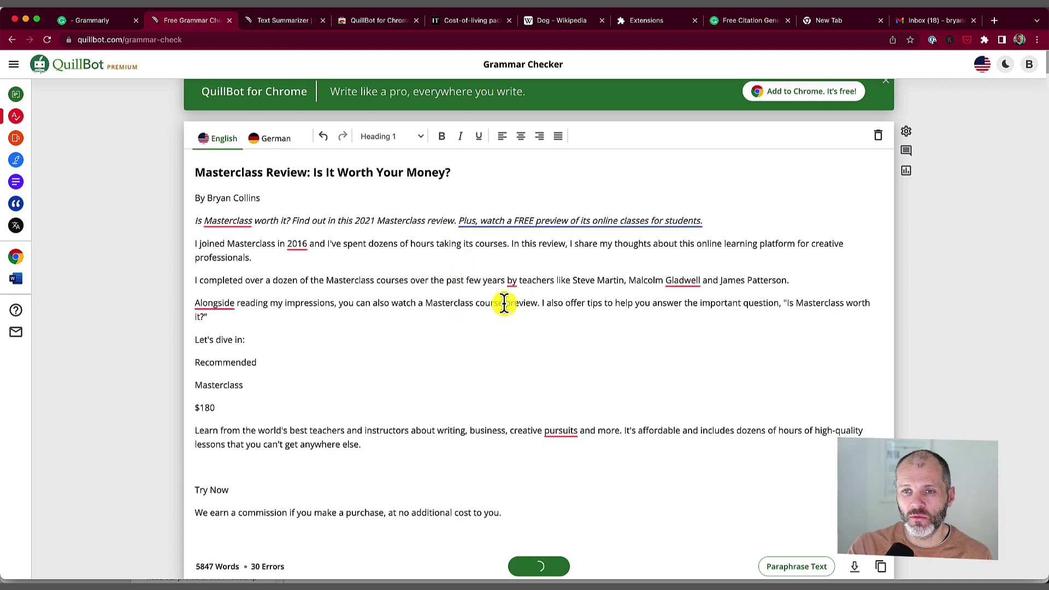
- View Grammarly's formality and article-usage suggestions for the "I completed over a dozen of the Masterclass courses" sentence and compare them with QuillBot's check
key("ctrl+shift+Tab")
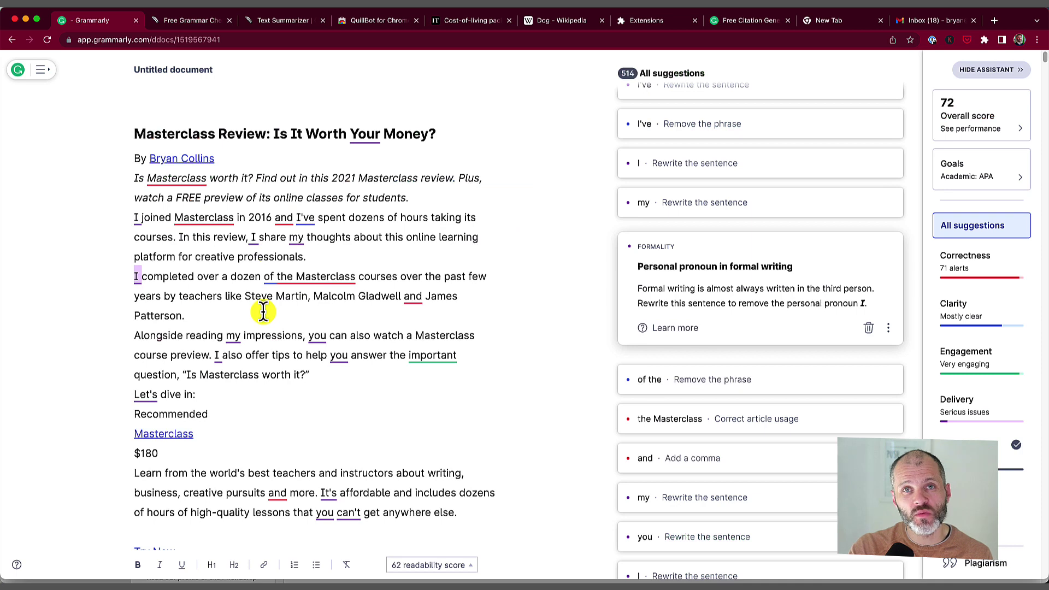
left_click_drag(134, 277, 344, 276)
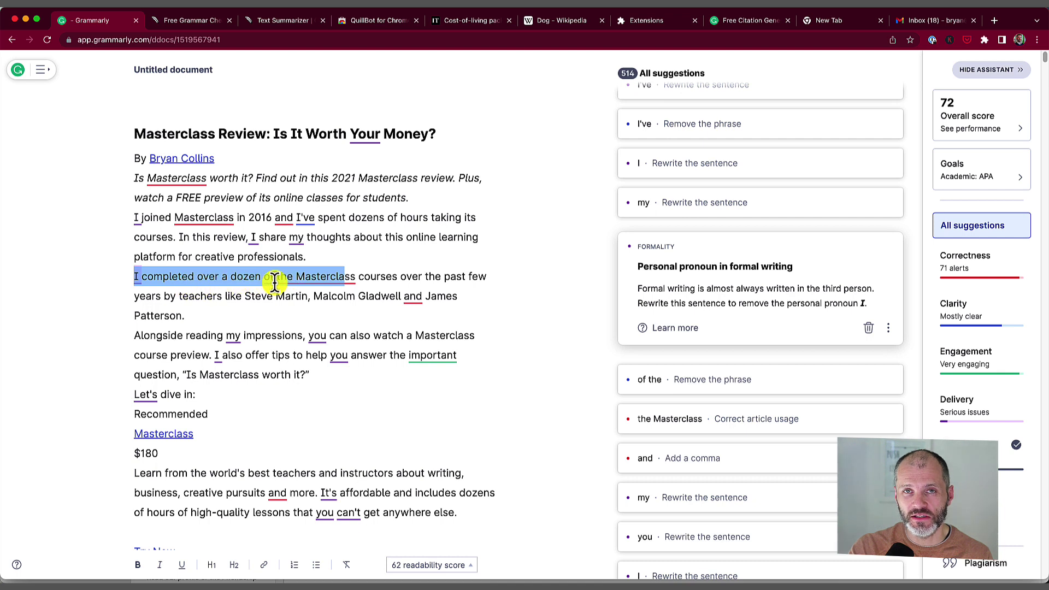
left_click(288, 308)
left_click(304, 276)
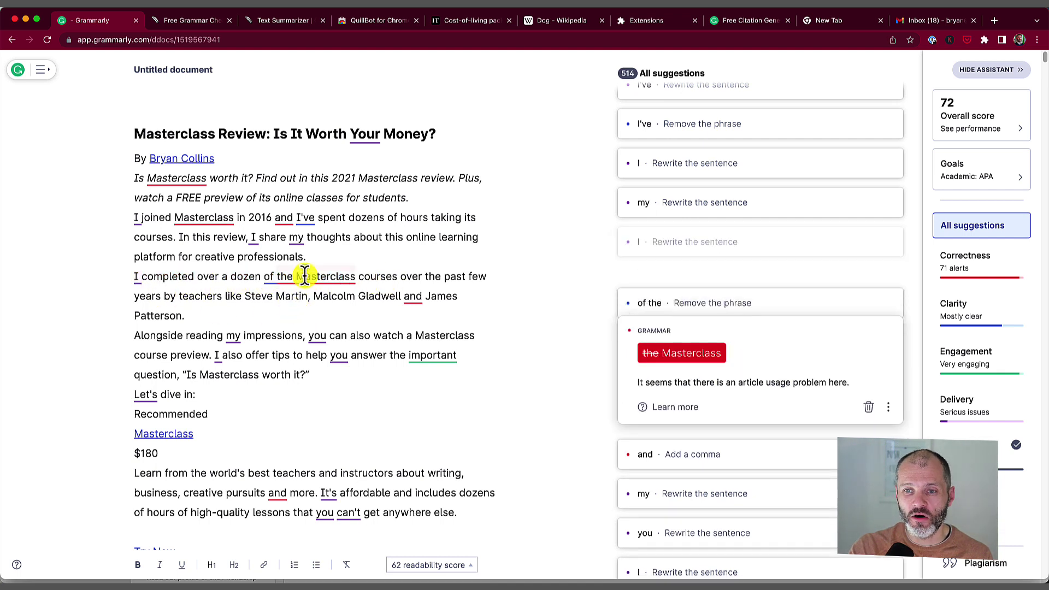
left_click(194, 20)
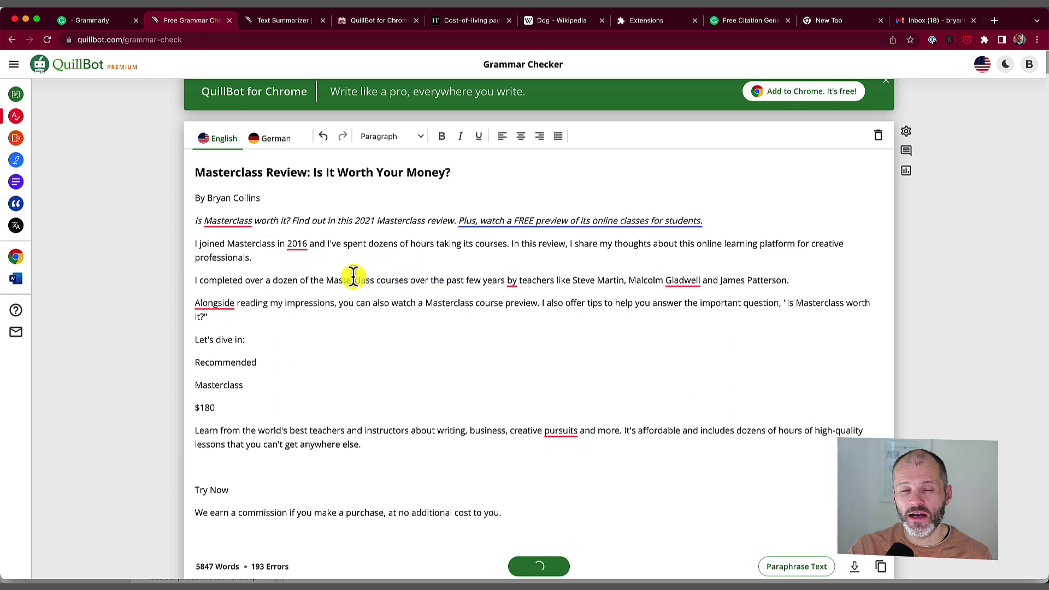
- Run Grammarly's plagiarism check on the Masterclass review
left_click(101, 20)
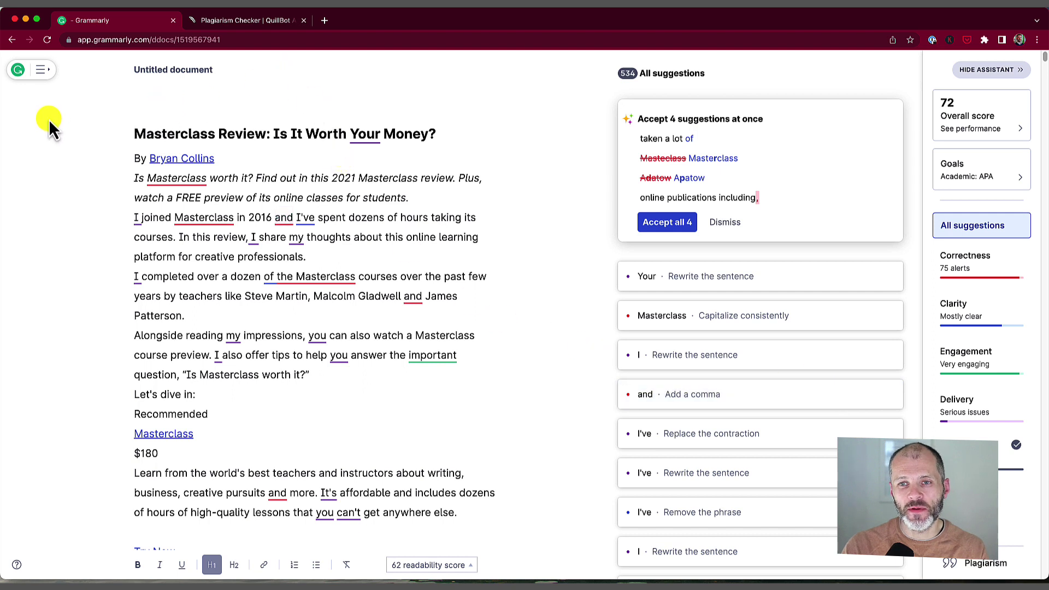
left_click(106, 137)
left_click_drag(413, 136, 73, 131)
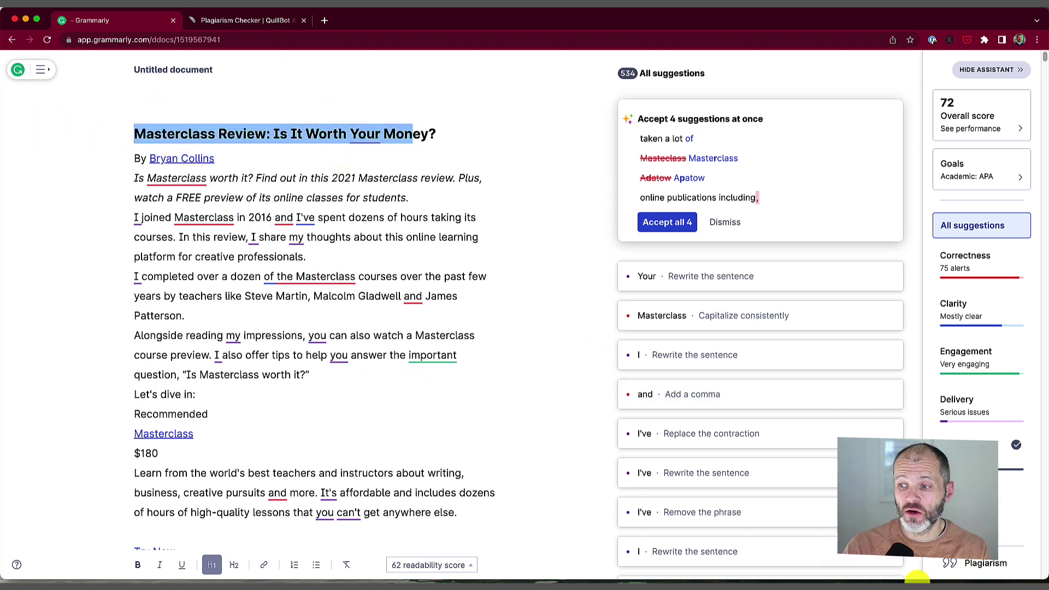
left_click(986, 569)
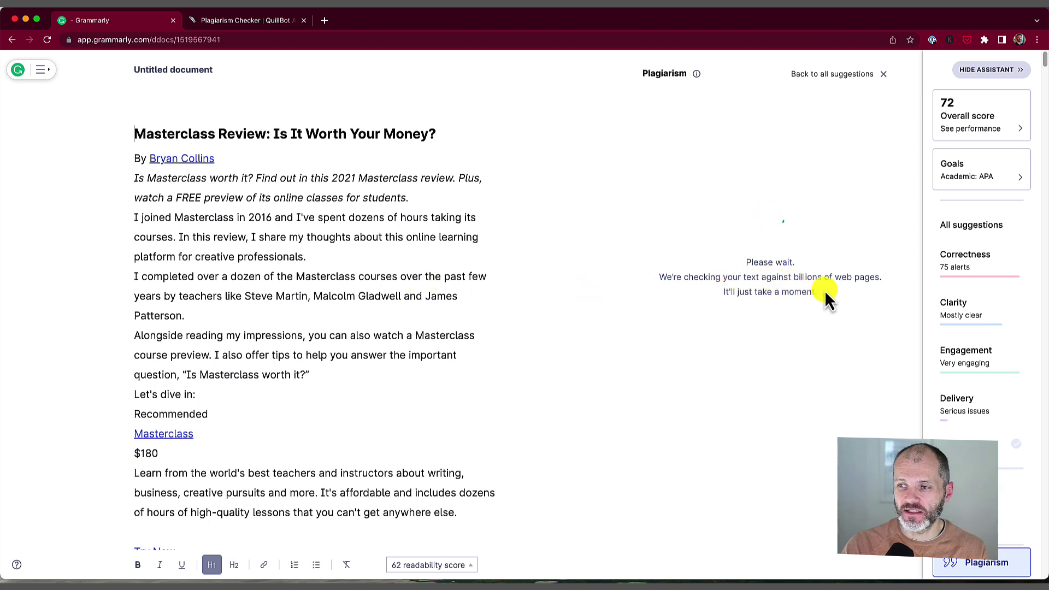
- Scan the Masterclass review with QuillBot's Plagiarism Checker and confirm the use of the required pages
left_click(247, 20)
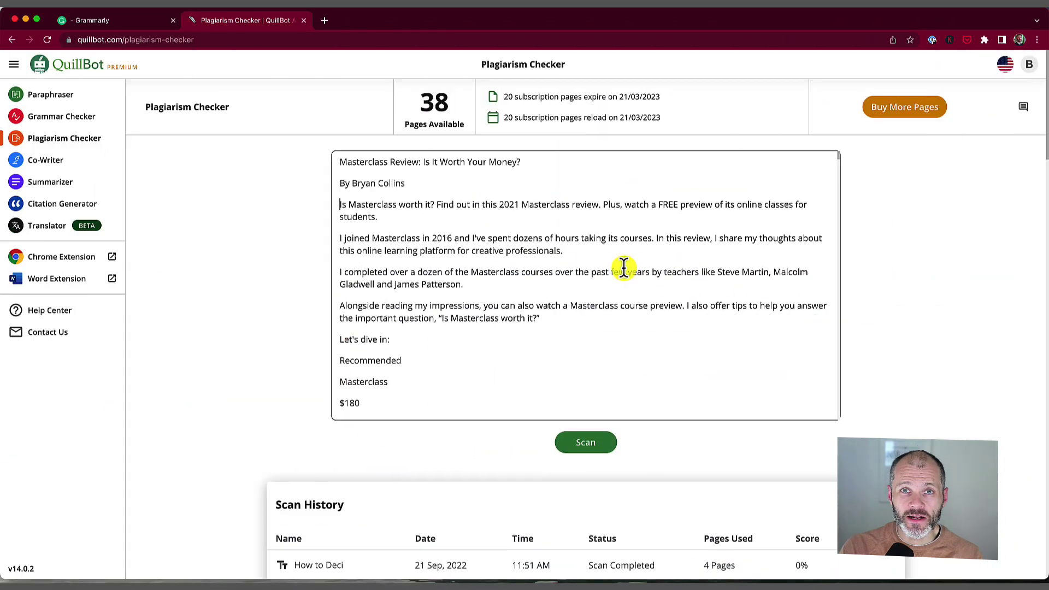
left_click(590, 453)
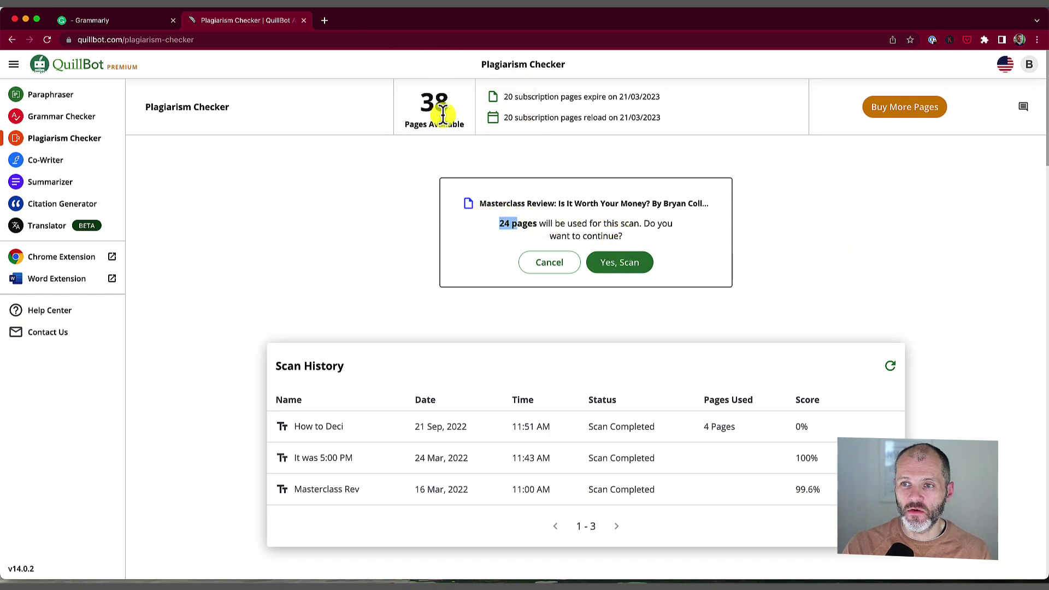
left_click(645, 273)
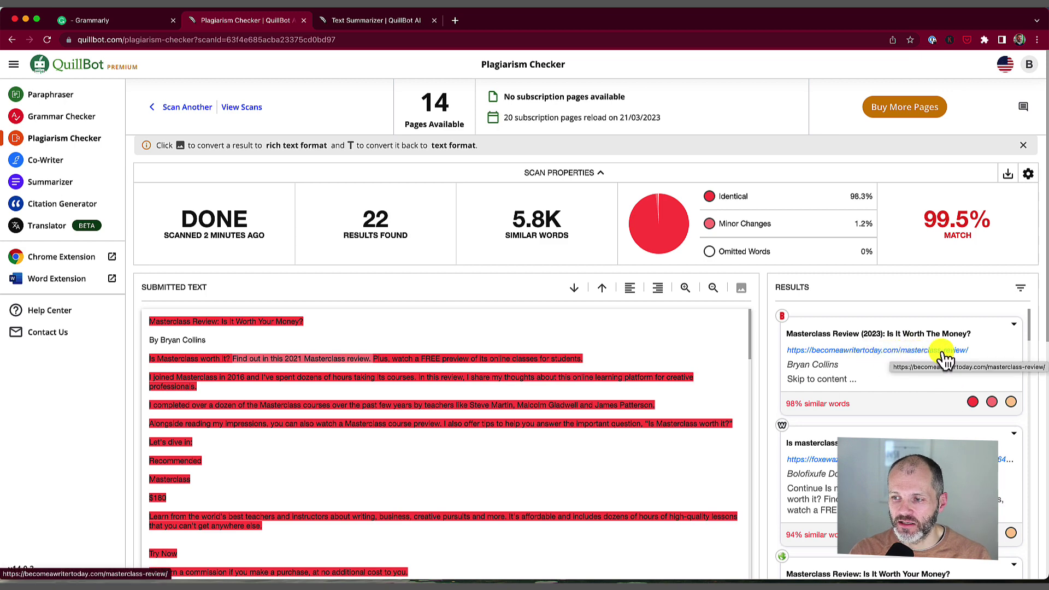
- Review the list of matching sources in QuillBot's plagiarism scan results
scroll(811, 497, "down", 1)
scroll(807, 481, "down", 3)
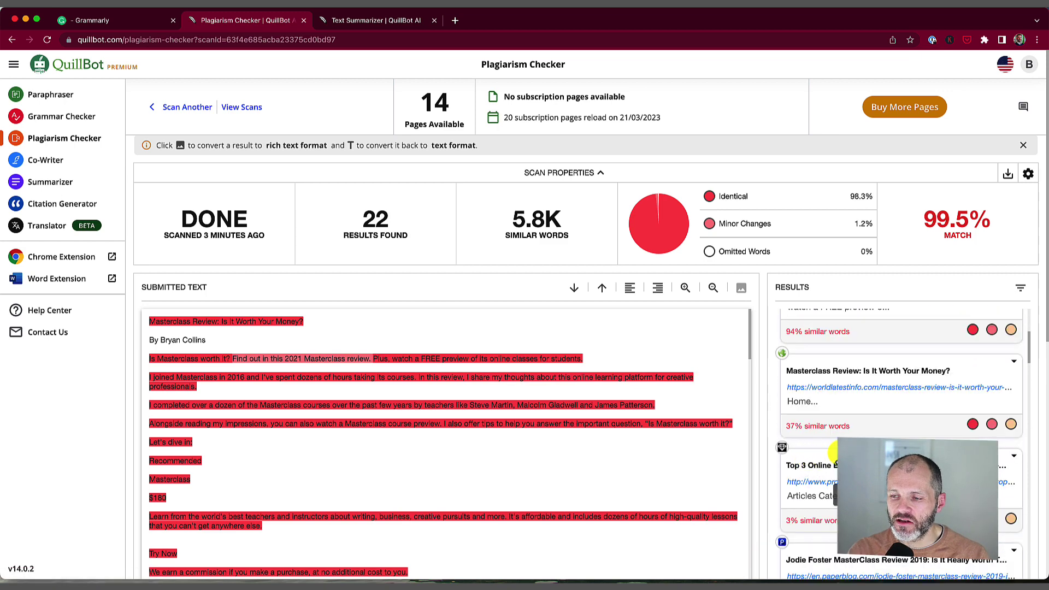
scroll(861, 436, "down", 3)
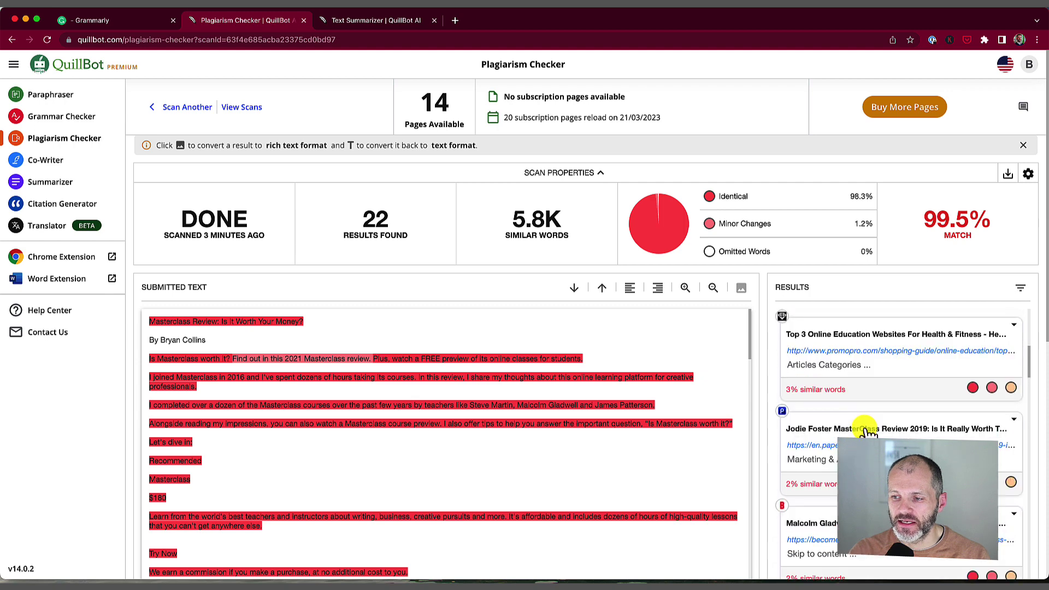
scroll(866, 435, "down", 3)
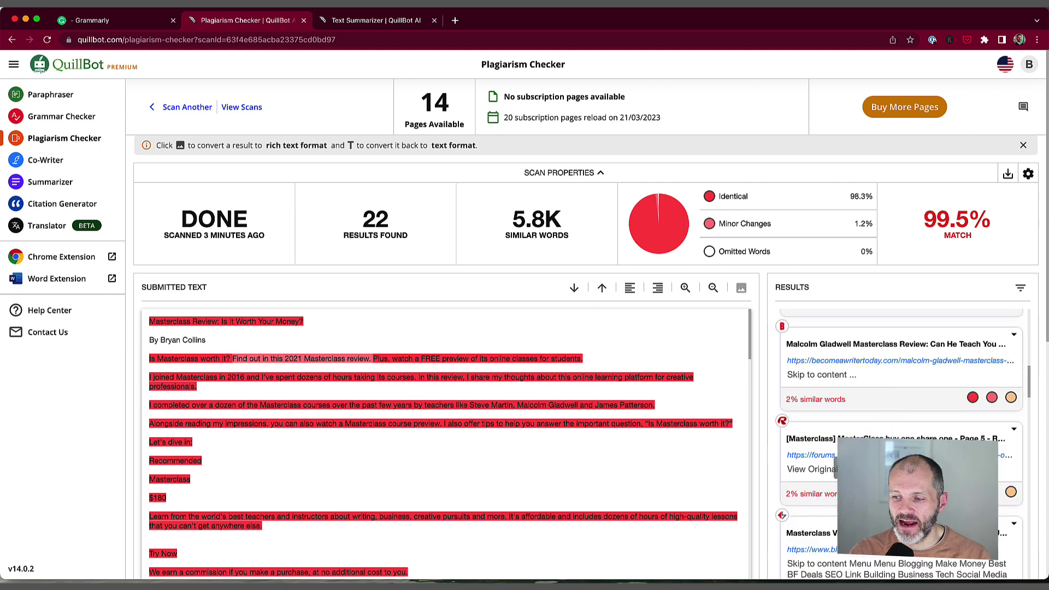
scroll(792, 503, "up", 2)
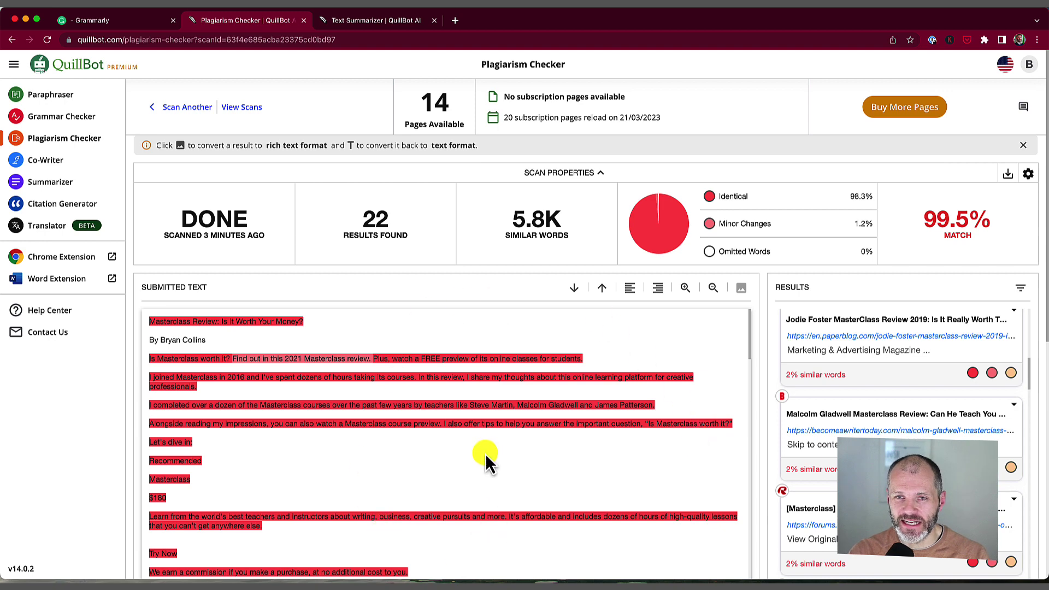
- Summarize the "How to Decide What To Work On Next" article as a paragraph in QuillBot's Summarizer, using the keywords Charlie Munger, ENS and content website
left_click(153, 27)
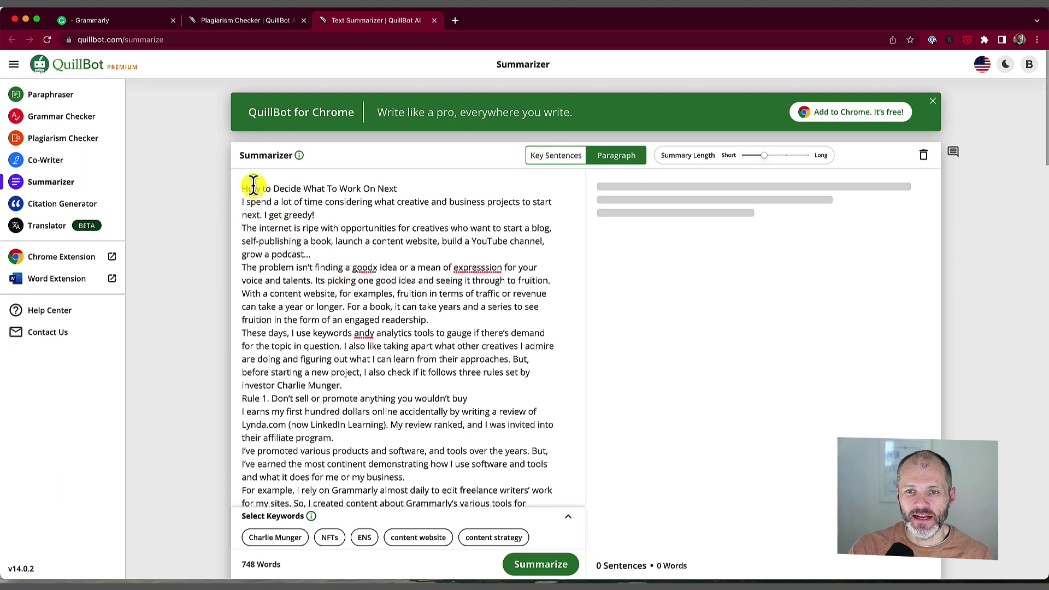
left_click_drag(254, 187, 412, 372)
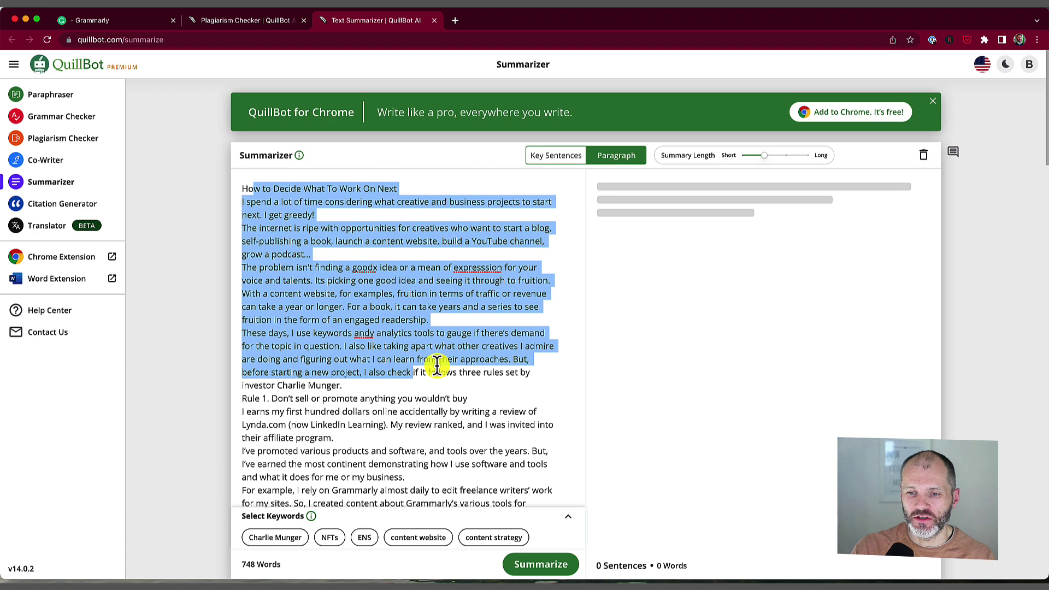
left_click(422, 372)
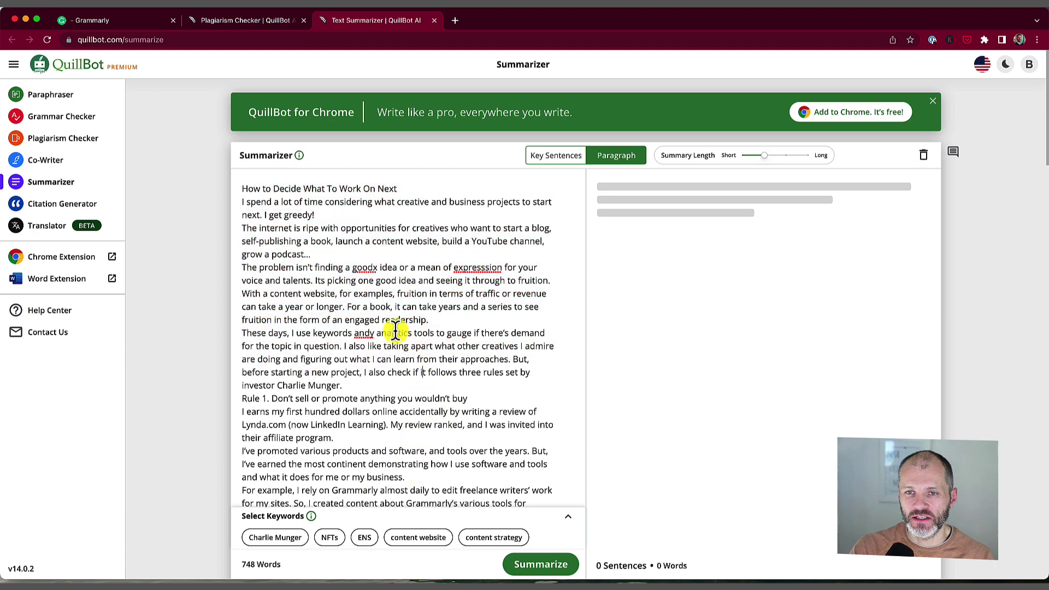
left_click(276, 549)
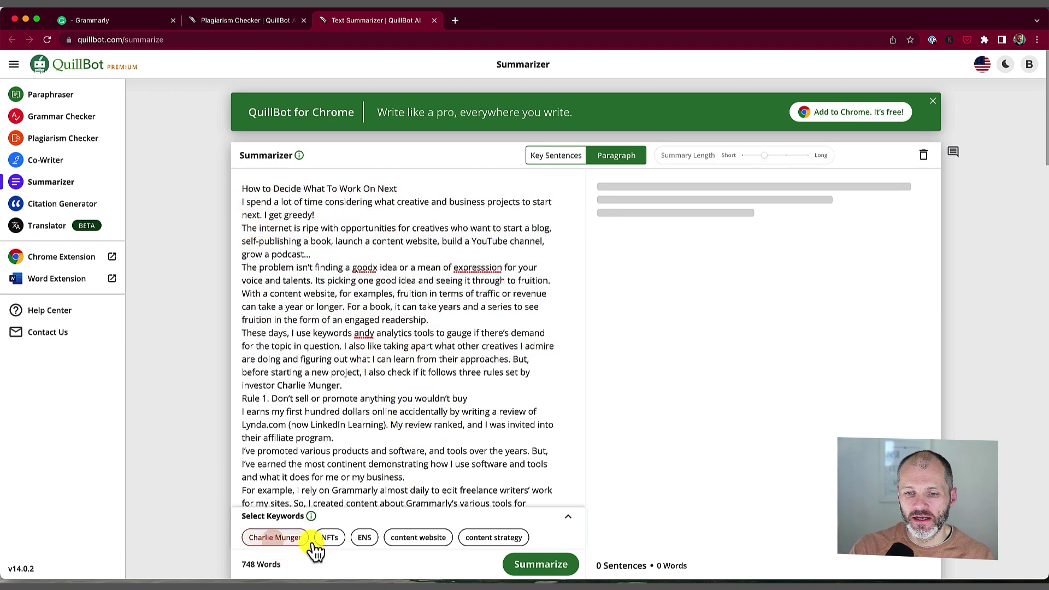
left_click(364, 539)
left_click(404, 541)
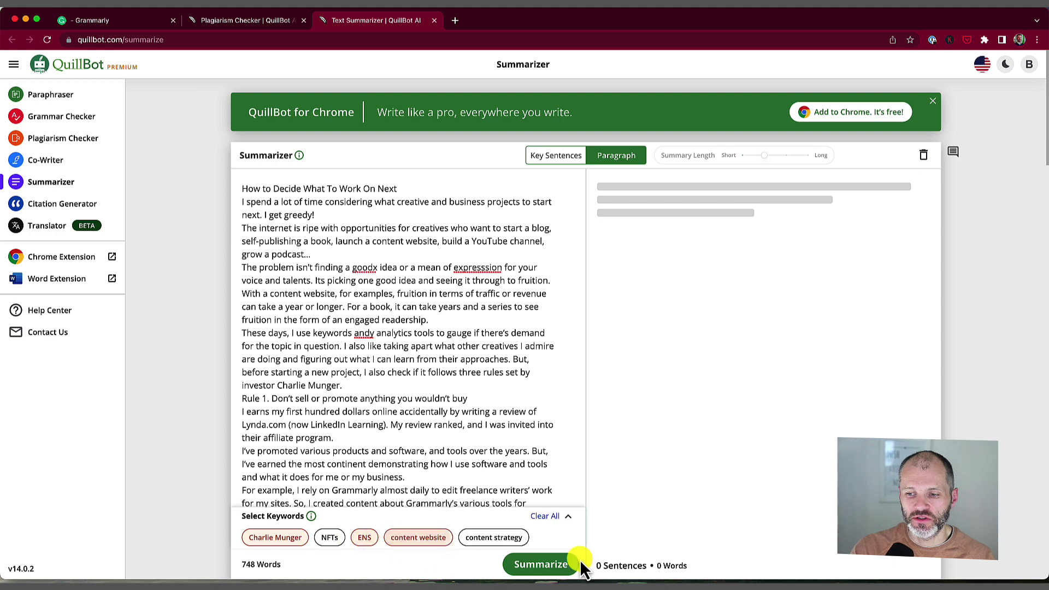
left_click(564, 569)
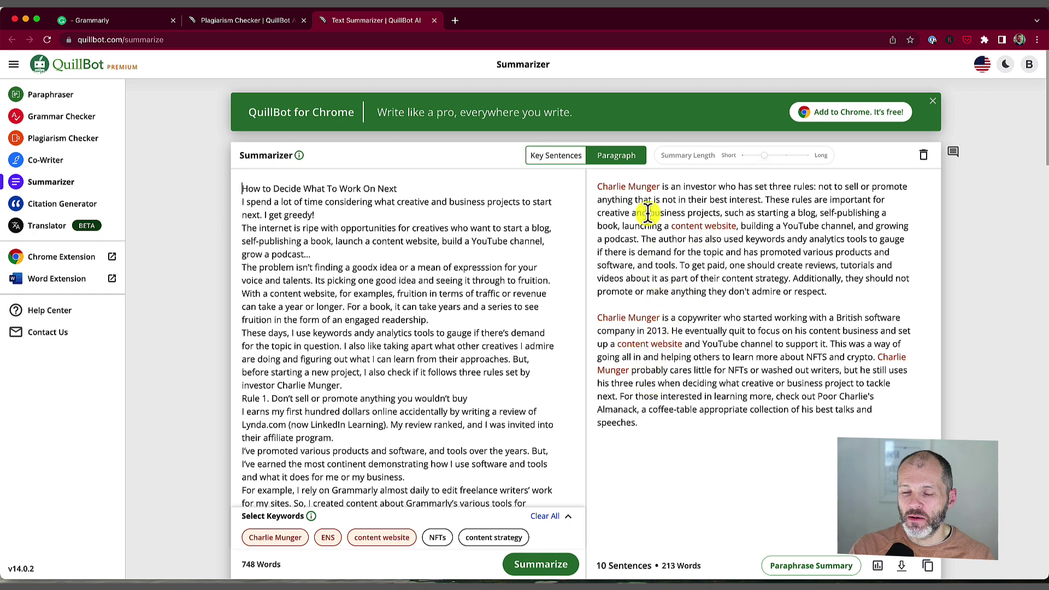
left_click_drag(644, 200, 673, 214)
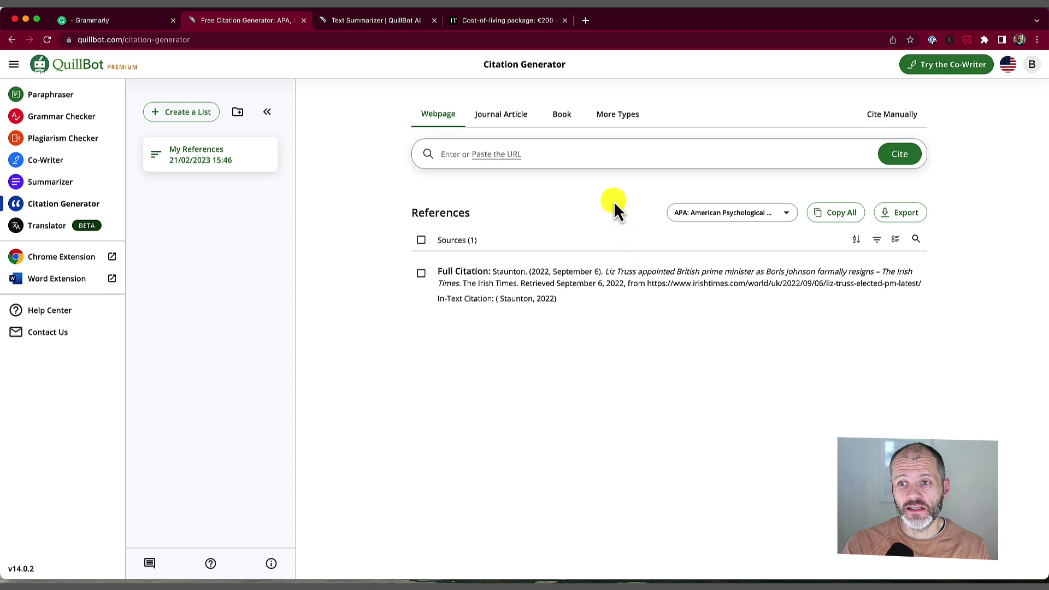
- Generate an APA citation for the Irish Times cost-of-living package article from its URL in the Citation Generator
left_click(643, 155)
key("super+v")
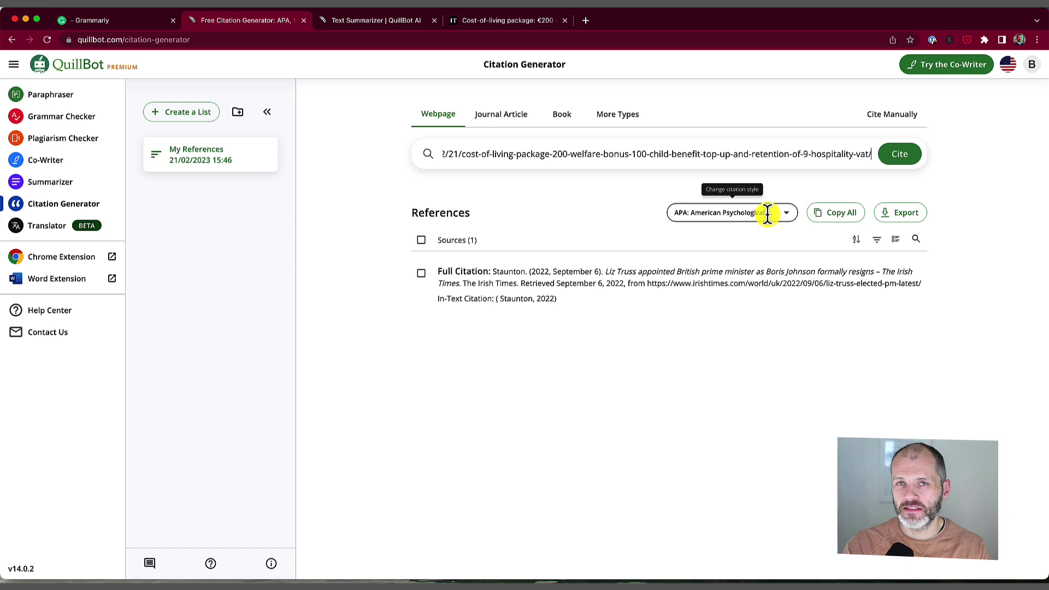
left_click(898, 154)
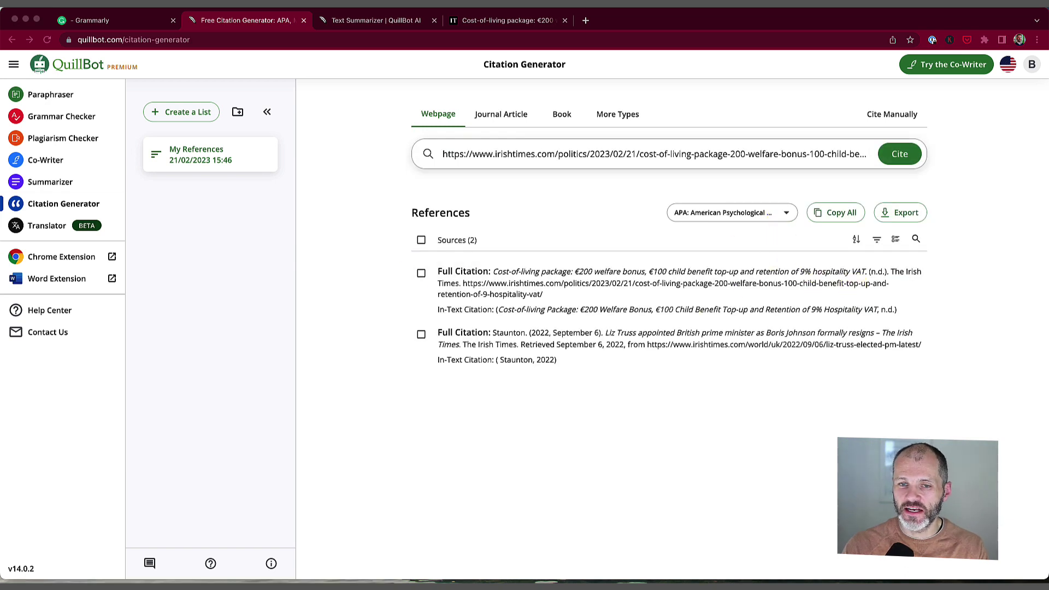
- Paste the full citation of the Irish Times cost-of-living article into the untitled text document and enlarge its text
left_click_drag(2, 208, 795, 158)
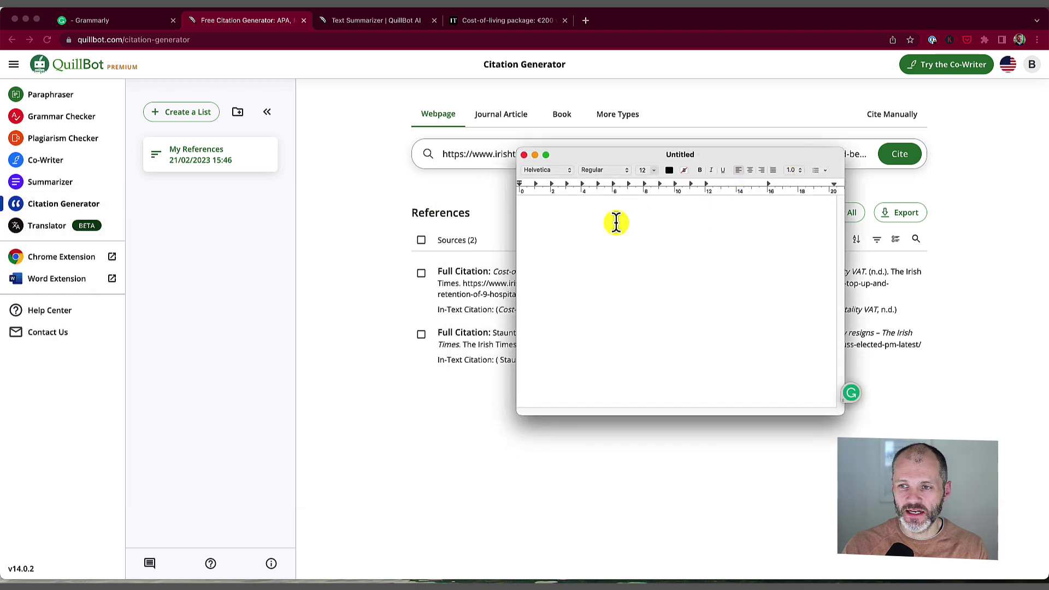
type("Cost-of-living package: €200 welfare bonus, €100 child benefit top-up and retention of 9% hospitality VAT. (n.d.). The Irish Times. https://www.irishtimes.com/politics/2023/02/21/cost-of-living-package-200-welfare-bonus-100-child-benefit-top-up-and-retention-of-9-hospitality-vat/")
key("super+a")
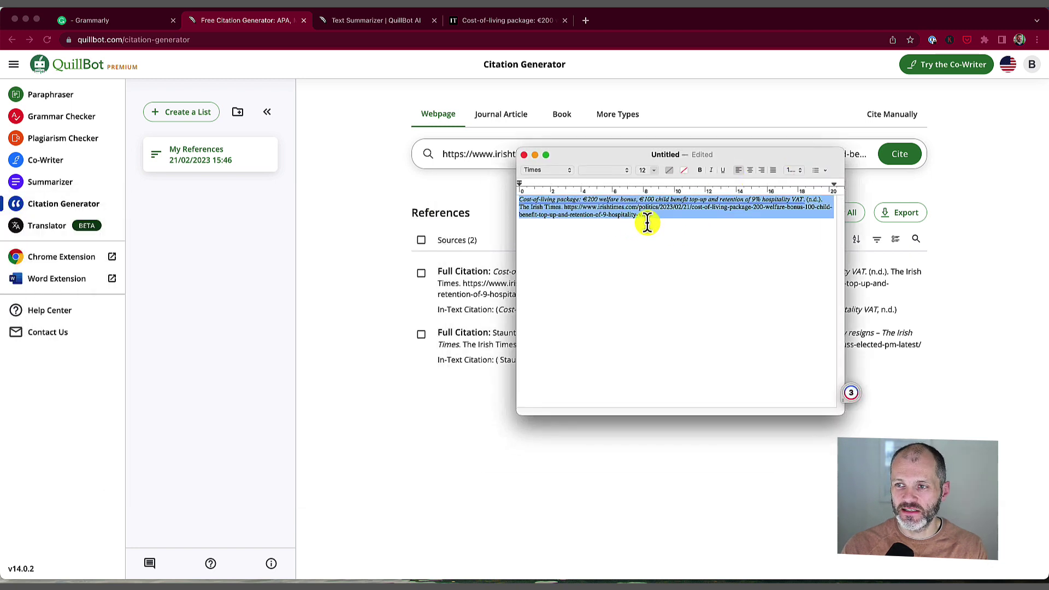
key("super+plus")
key("super+plus")
key("super+plus")
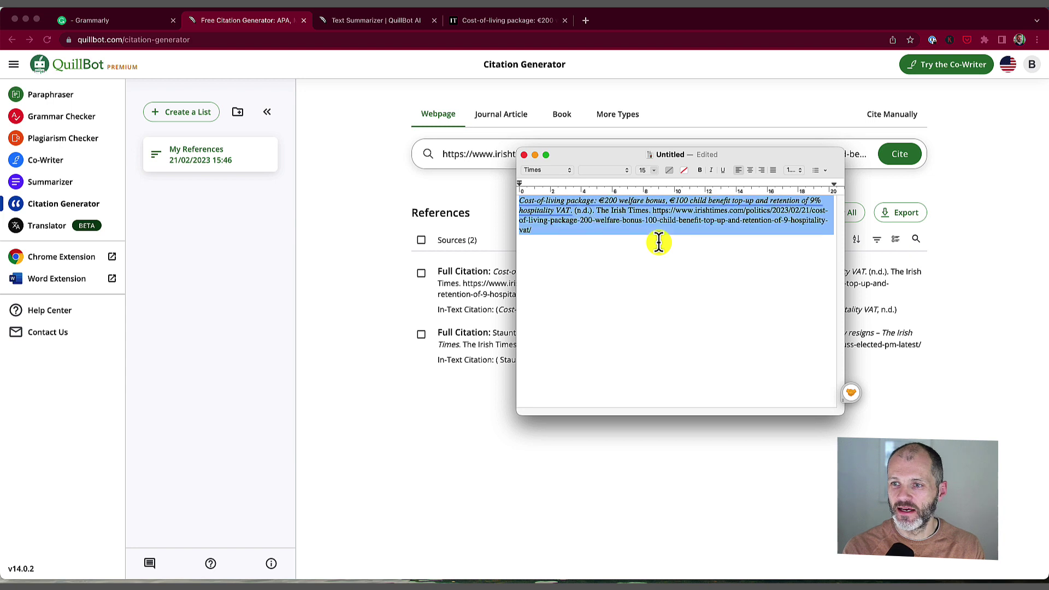
- Return to QuillBot's Citation Generator and open the list of citation styles
left_click_drag(658, 242, 511, 196)
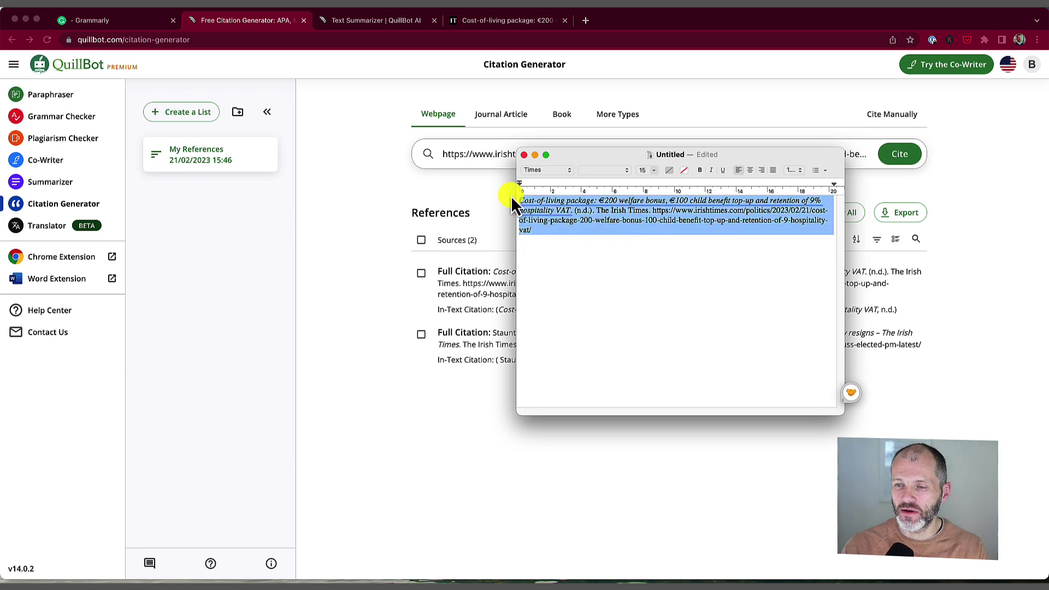
left_click(396, 435)
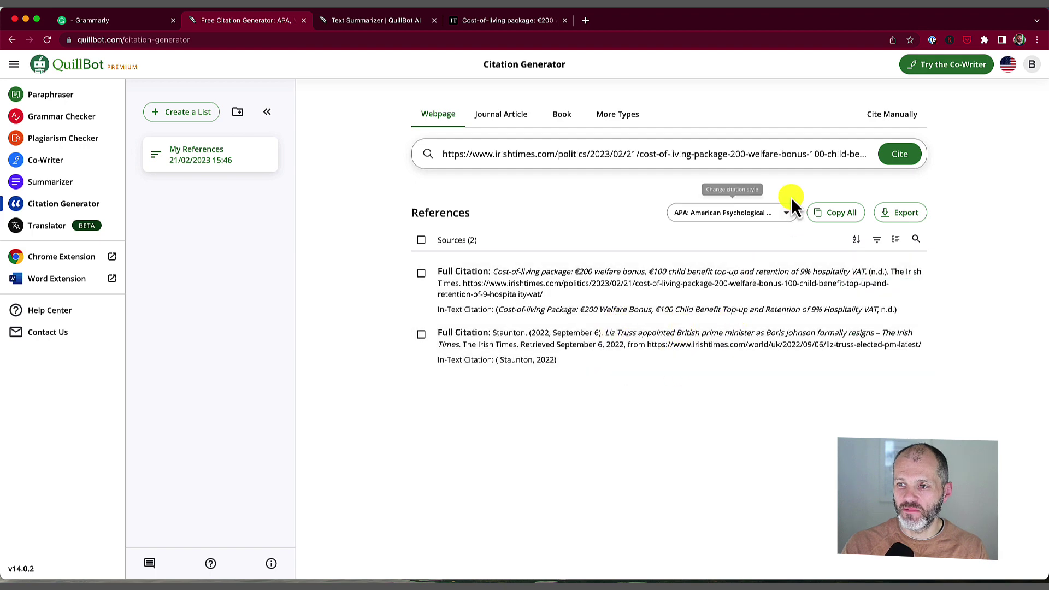
left_click(784, 212)
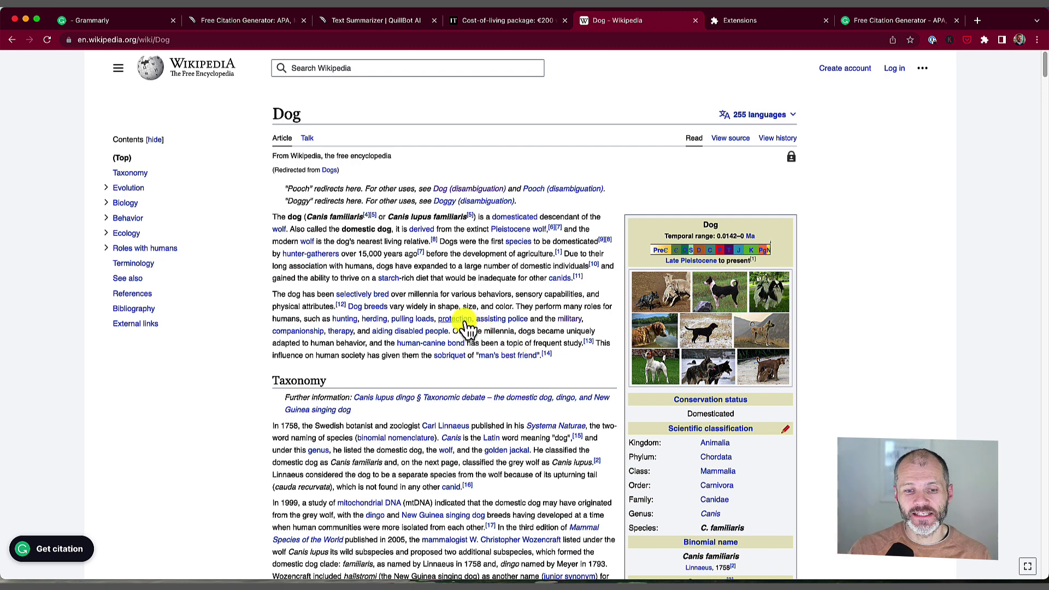
- Generate a Grammarly citation for the Wikipedia Dog article in MLA style and copy it
mouse_move(468, 326)
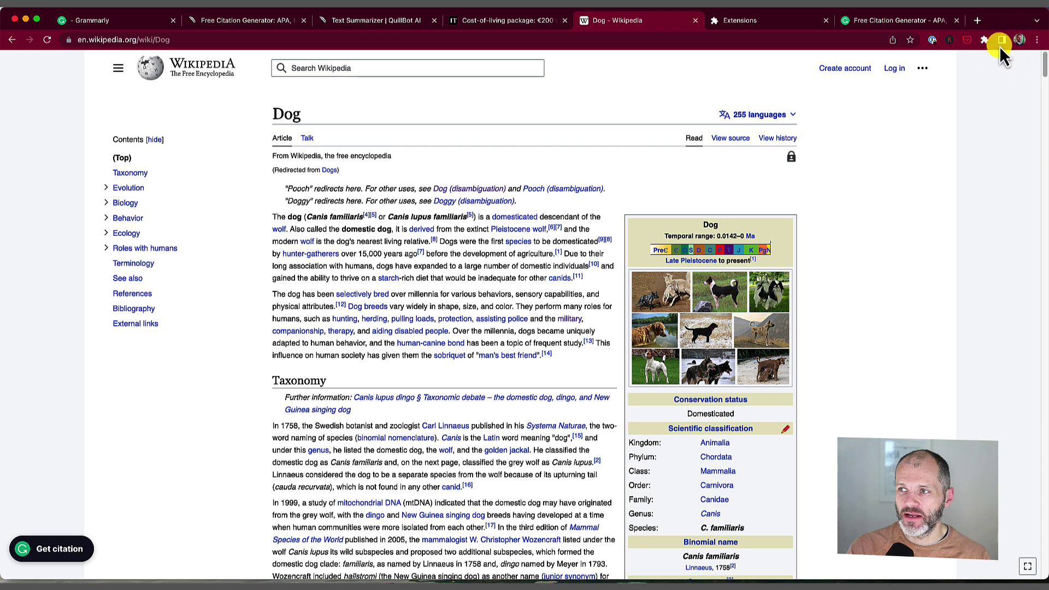
left_click(68, 549)
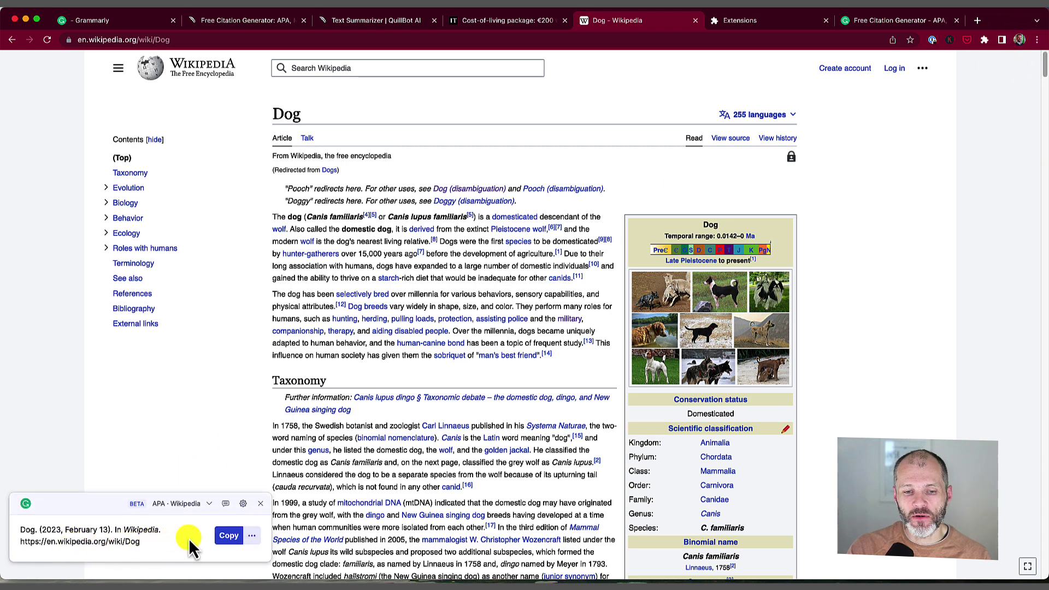
left_click(201, 507)
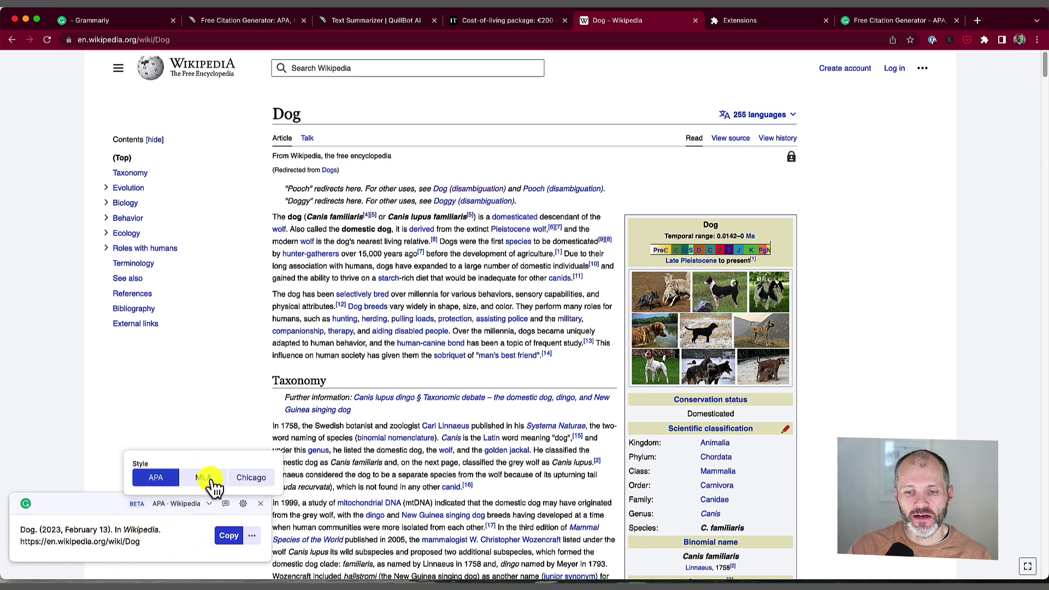
left_click(207, 481)
left_click(225, 538)
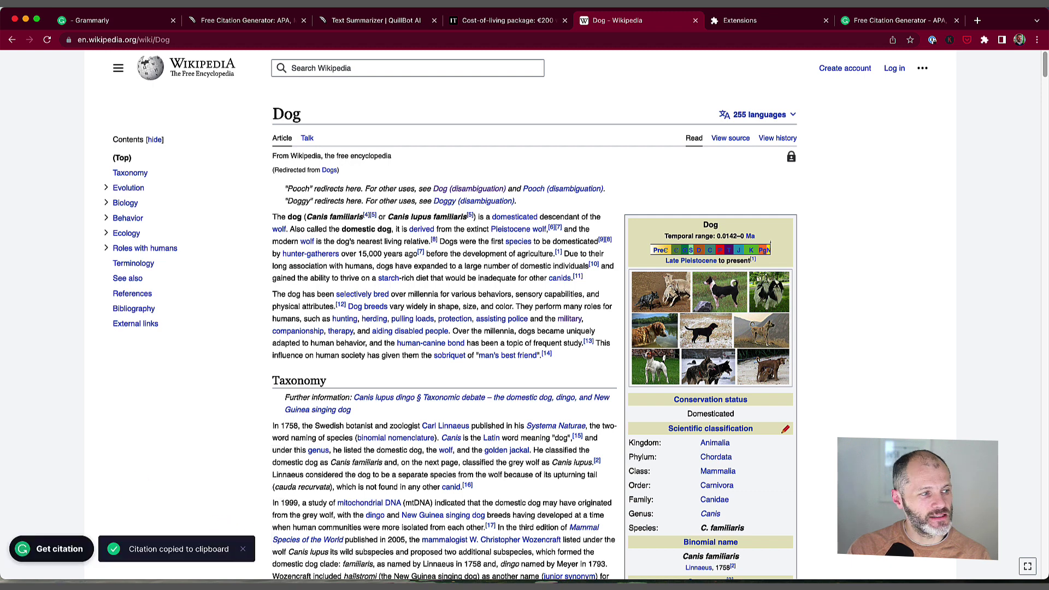
- Paste the MLA citation below the Irish Times citation in the text document, and open the Free Citation Generator page in the browser
key("super+Tab")
left_click(535, 277)
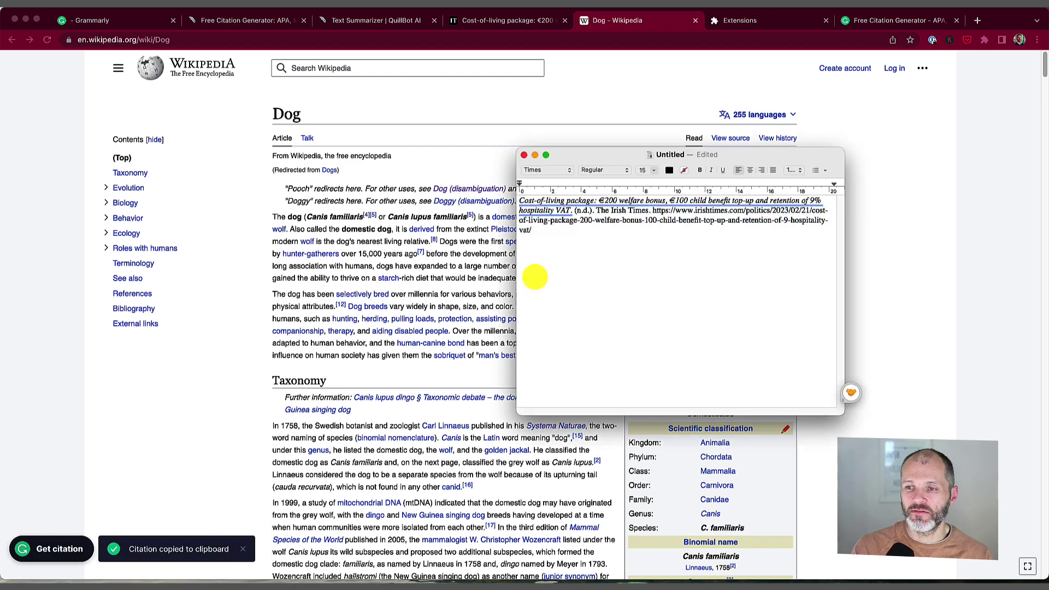
key("super+v")
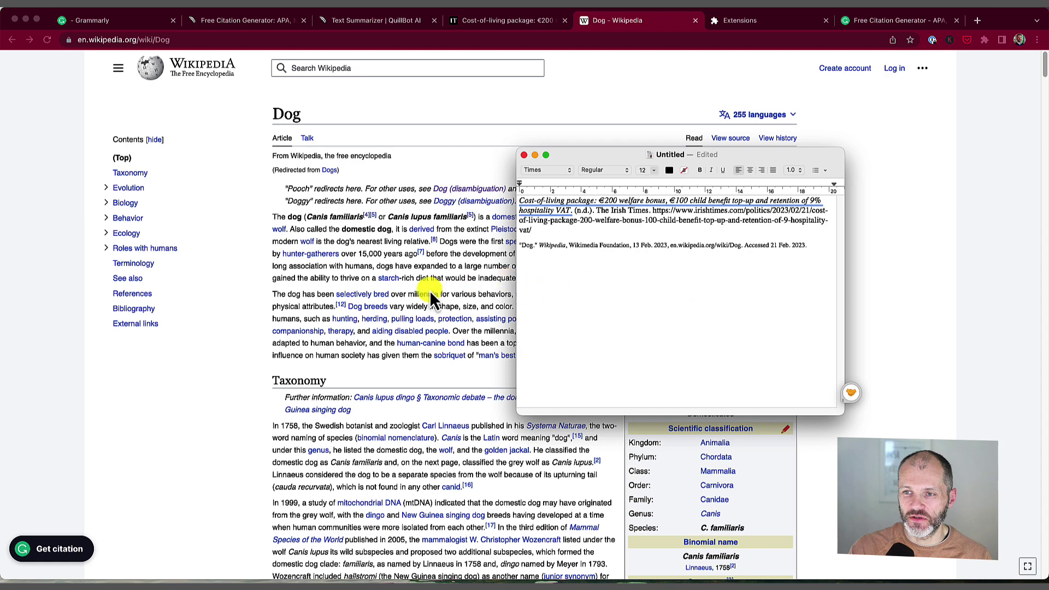
left_click(429, 290)
left_click(896, 20)
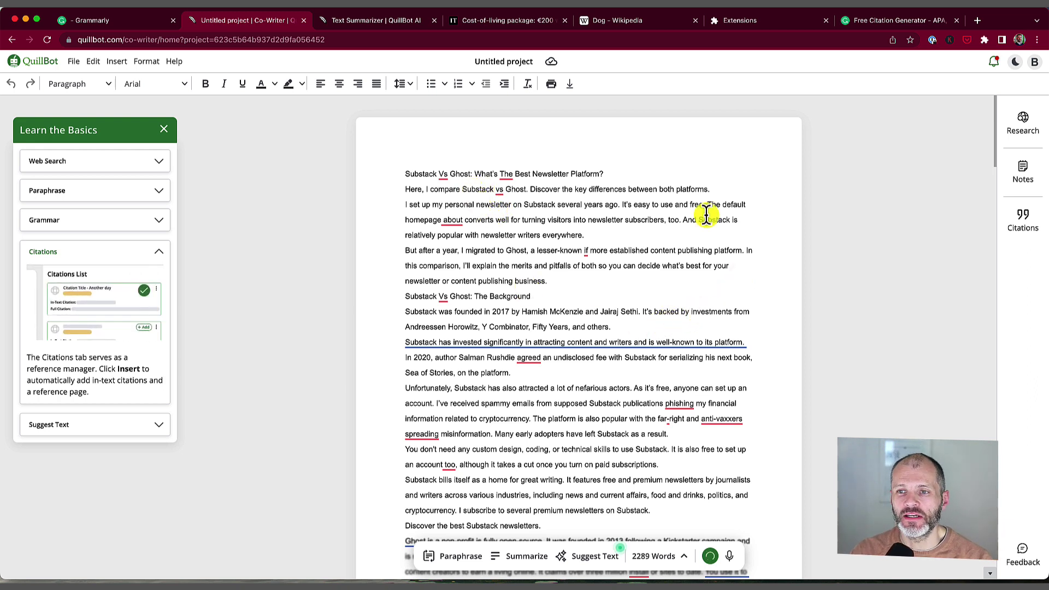
- View the Co-Writer's basic tips on Web Search, Paraphrase, Grammar, Citations and Suggest Text
left_click(167, 168)
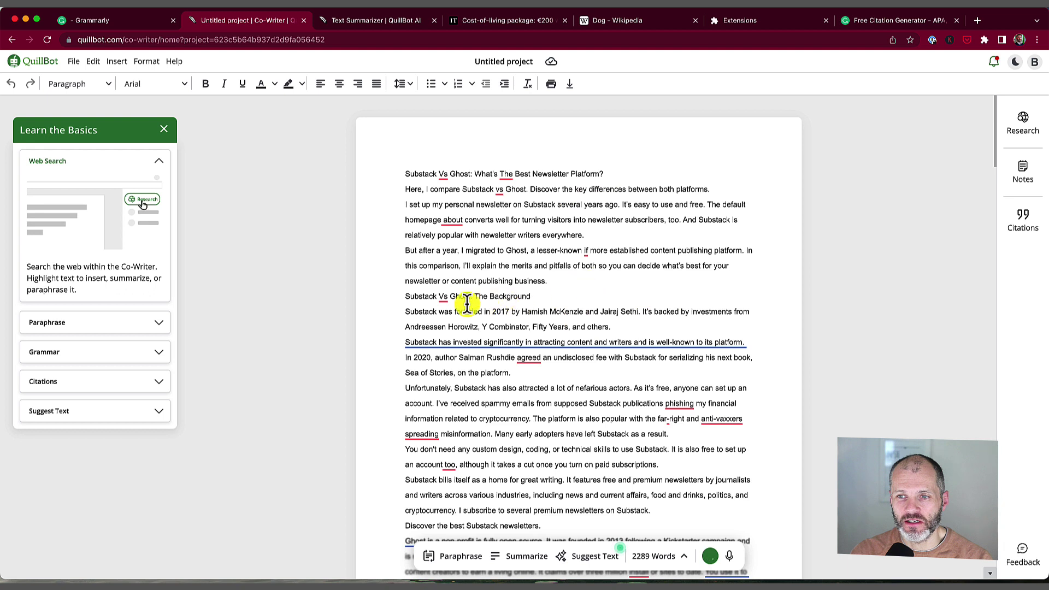
left_click(157, 328)
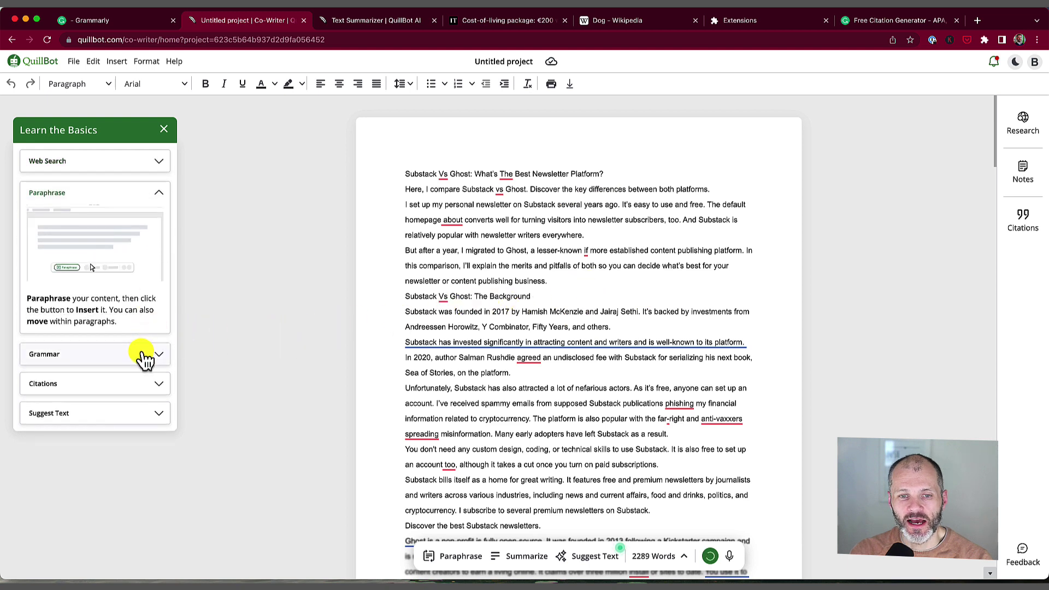
left_click(143, 354)
left_click(127, 385)
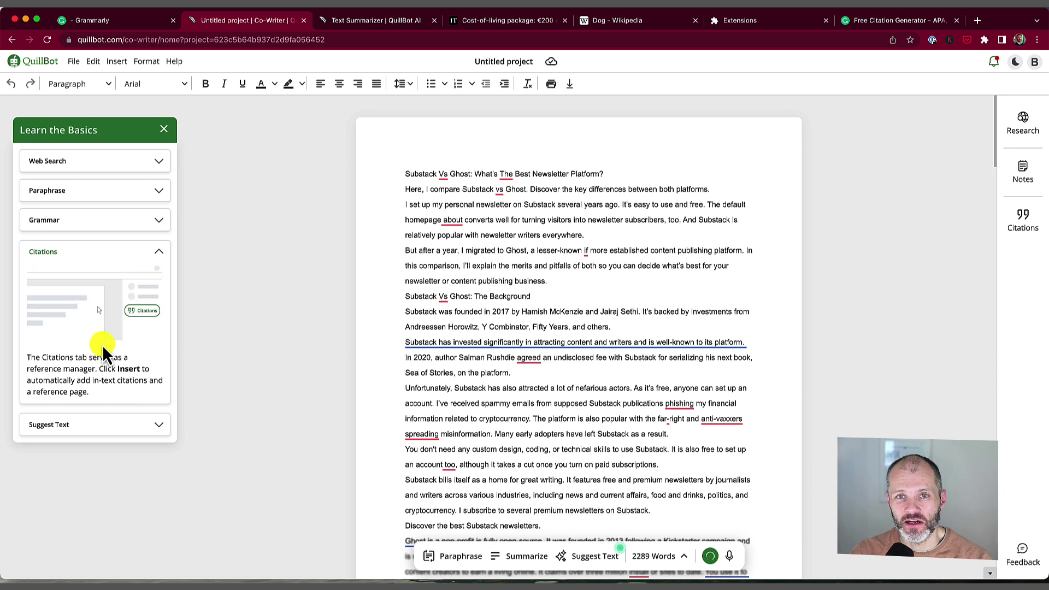
left_click(143, 429)
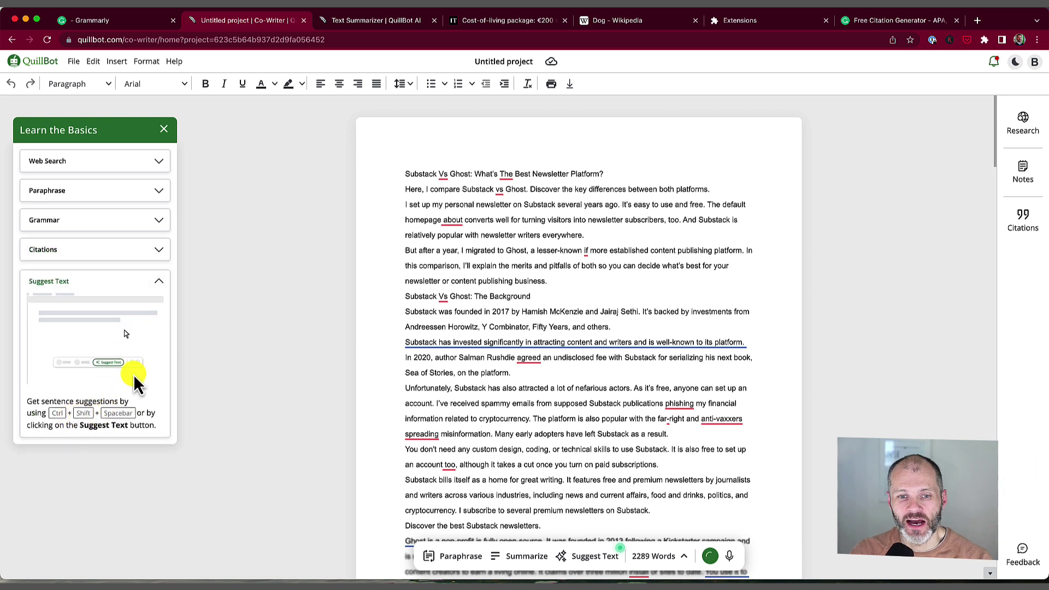
- Accept the simpler wording for the "Substack has invested significantly" sentence and correct "agreed" to "agreed to" in the sentence after it
left_click(466, 343)
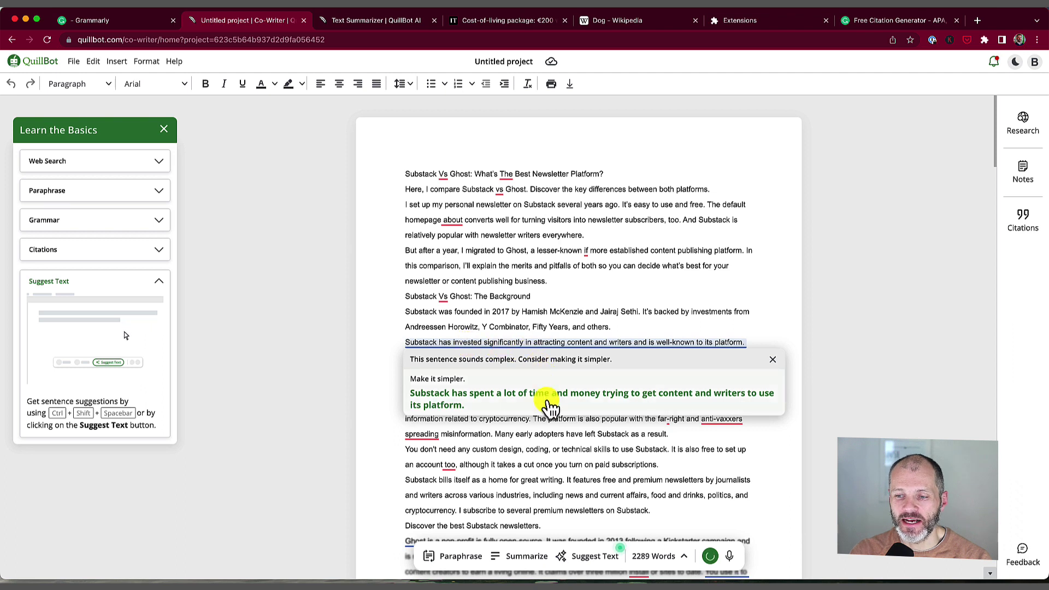
left_click(549, 403)
left_click(520, 357)
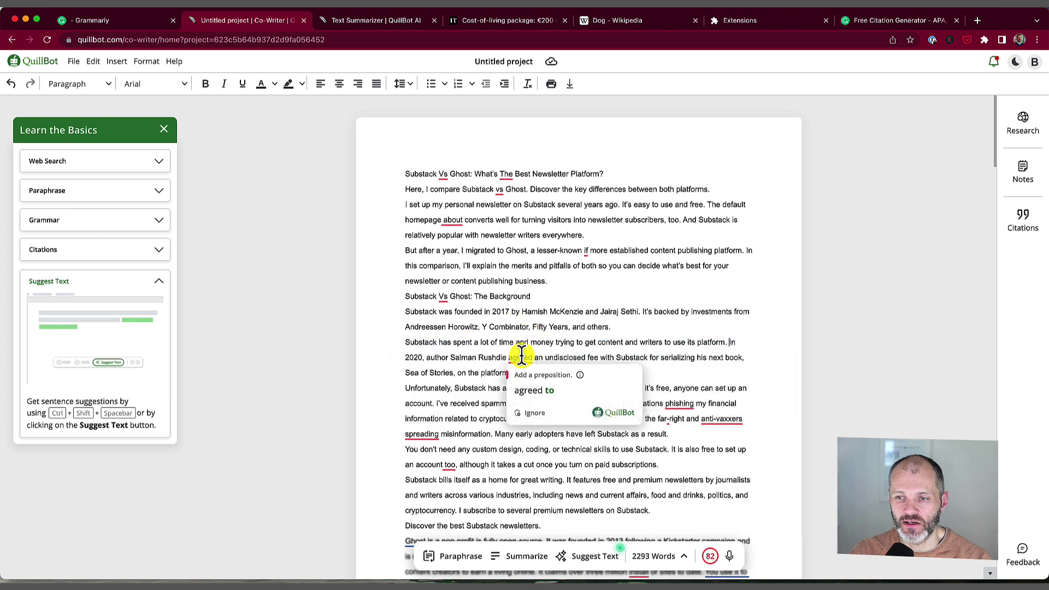
left_click(553, 383)
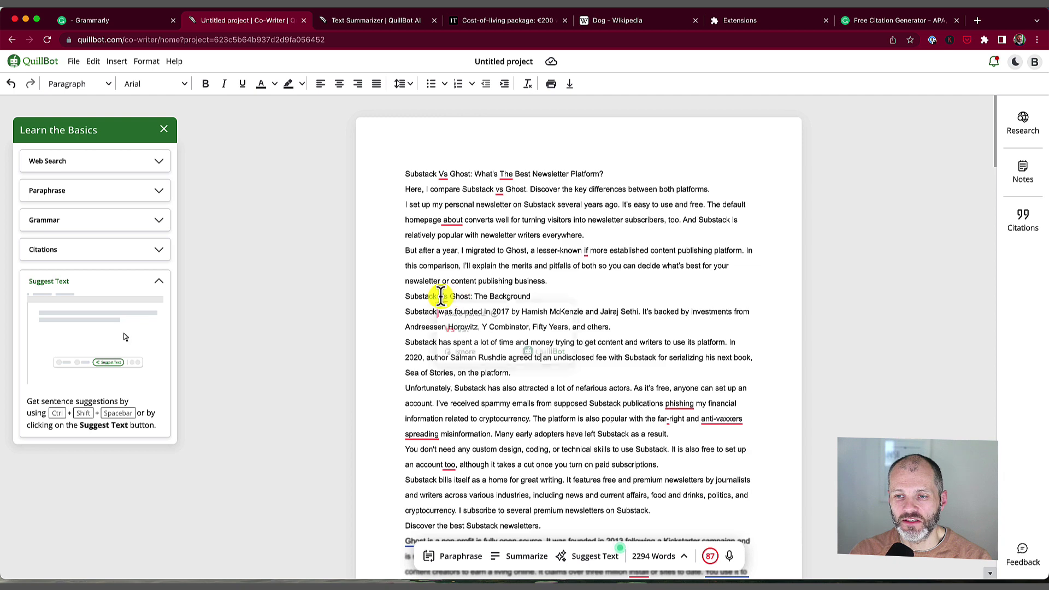
left_click(440, 296)
- Paraphrase the "But after a year, I migrated to Ghost" paragraph in Standard mode, rephrase its first sentence, and insert the result into the document
left_click(79, 191)
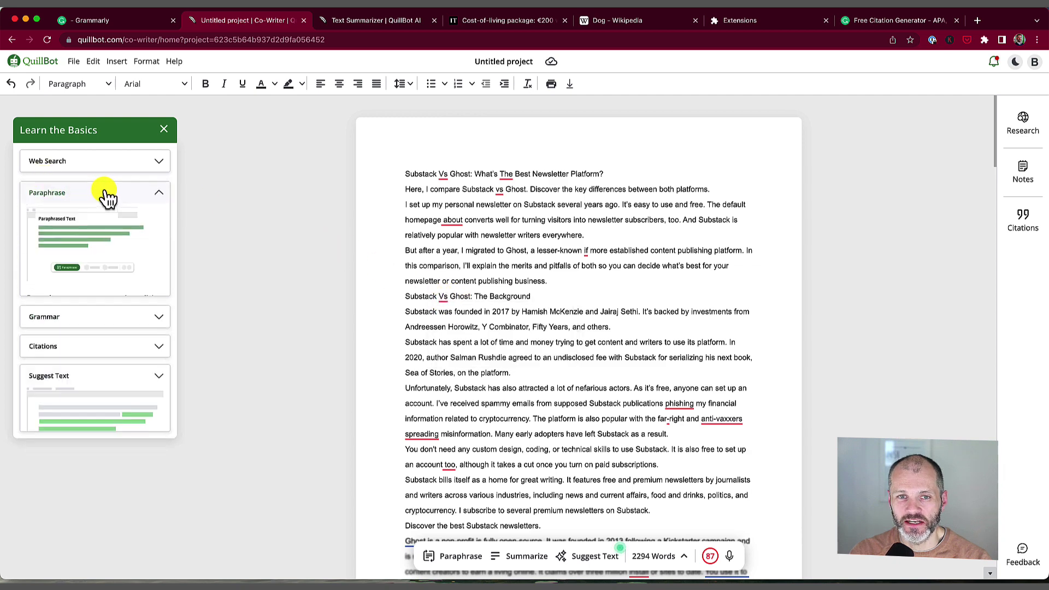
left_click_drag(215, 251, 362, 283)
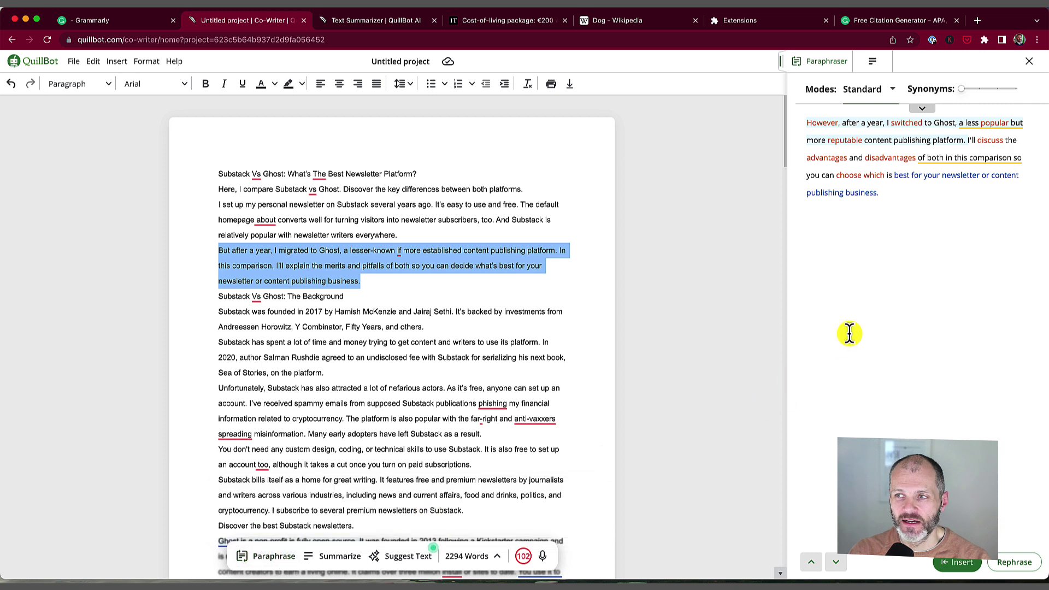
mouse_move(791, 137)
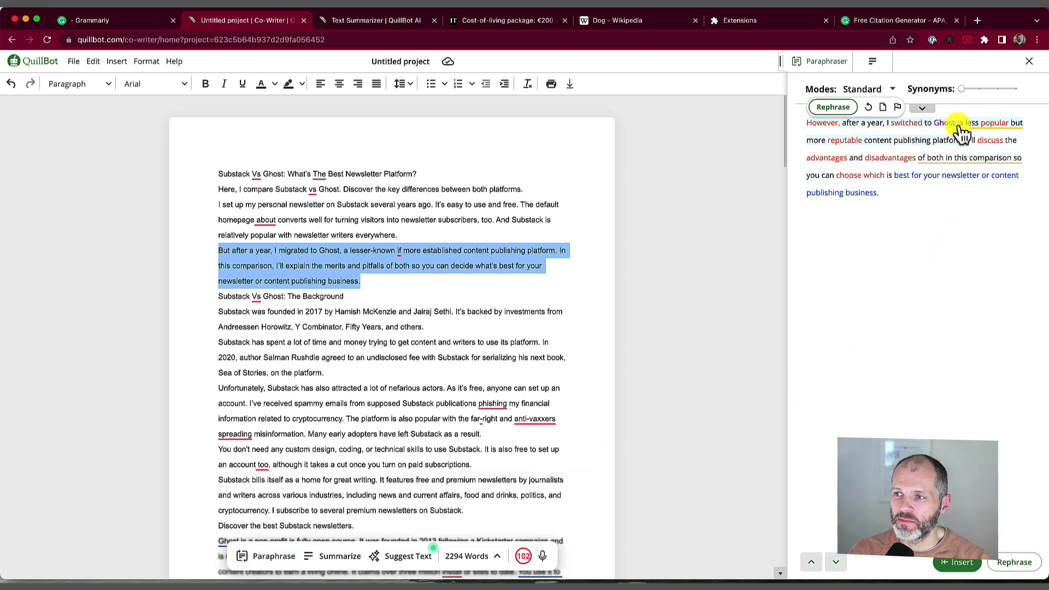
left_click(833, 107)
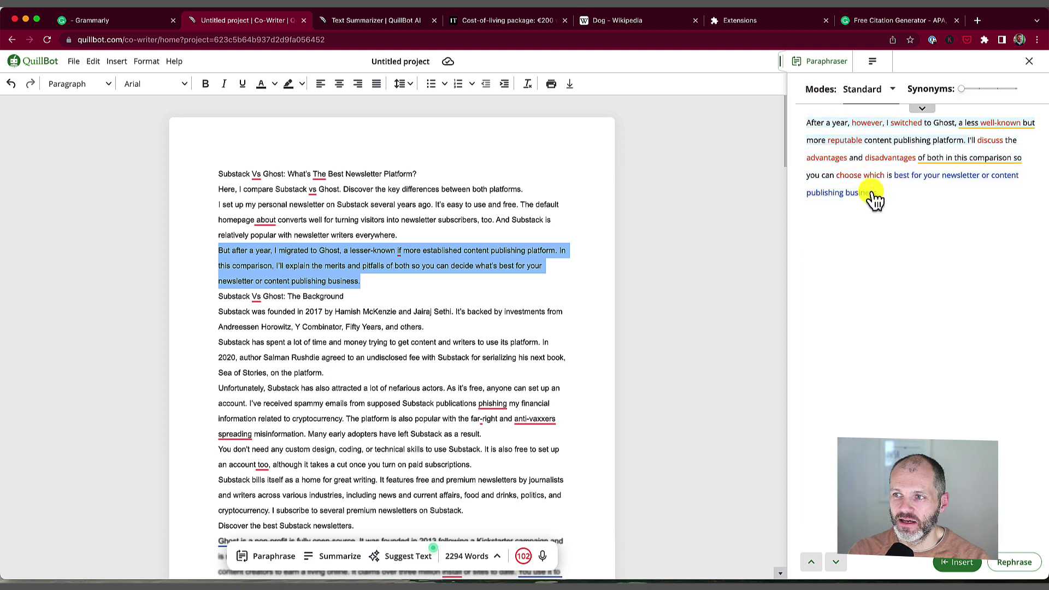
left_click(957, 564)
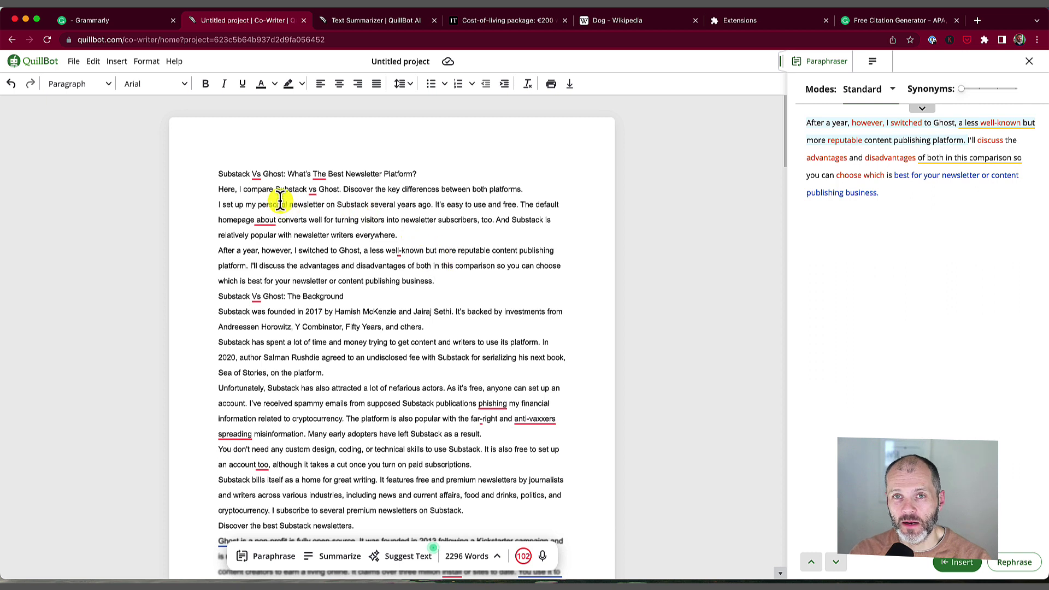
- Select the opening text from "Here, I compare" into the "Unfortunately" paragraph, and view the available paraphrasing modes
left_click_drag(257, 190, 541, 394)
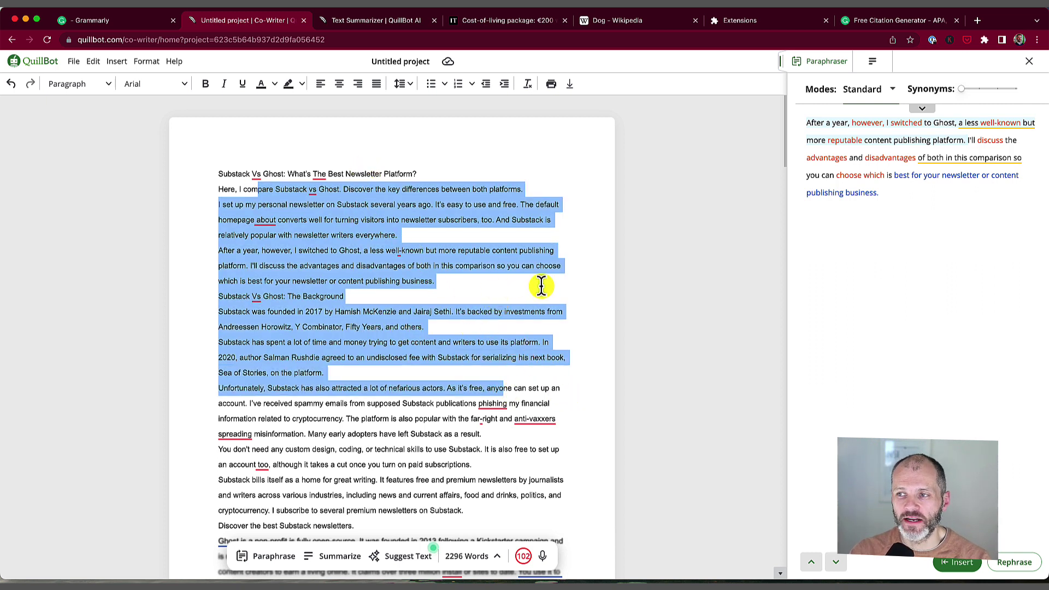
mouse_move(854, 109)
left_click(870, 89)
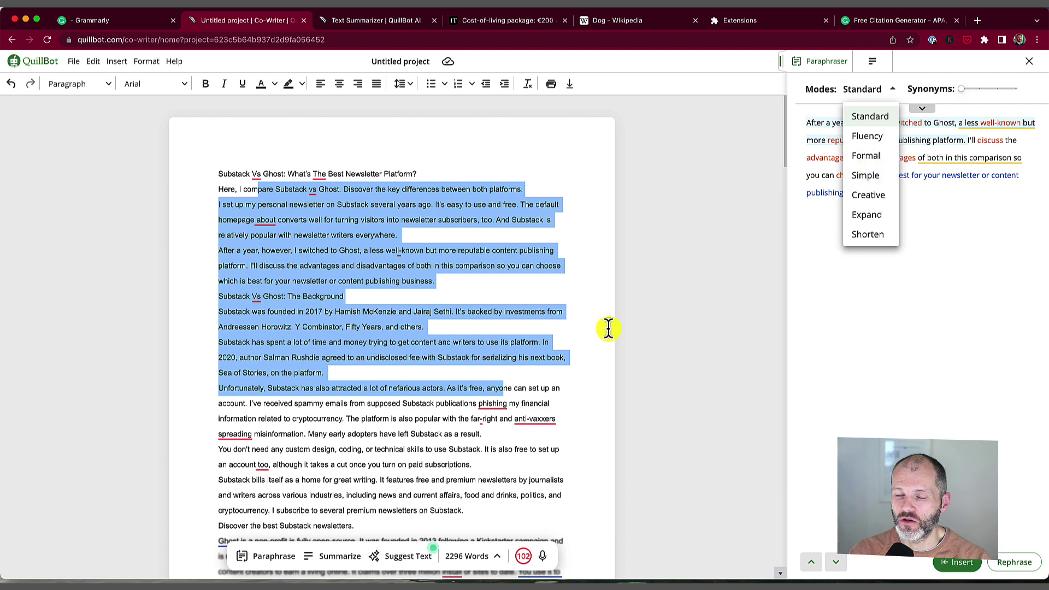
- Generate Suggest Text continuations inside the "Unfortunately, Substack has also attracted" paragraph, dismiss them without inserting any, and select the whole paragraph
left_click(391, 556)
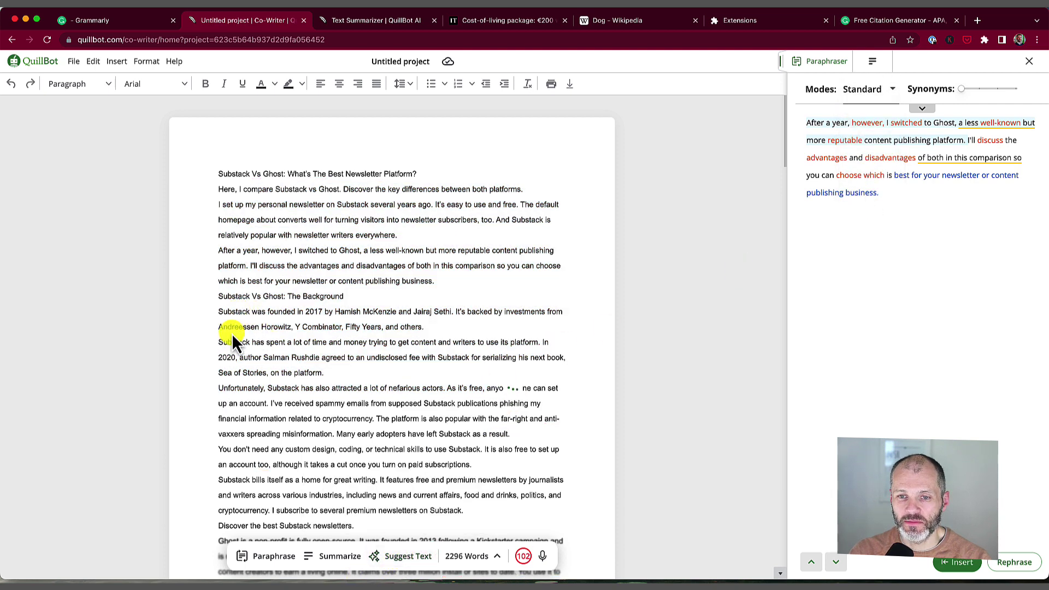
left_click_drag(490, 407, 501, 451)
left_click(420, 558)
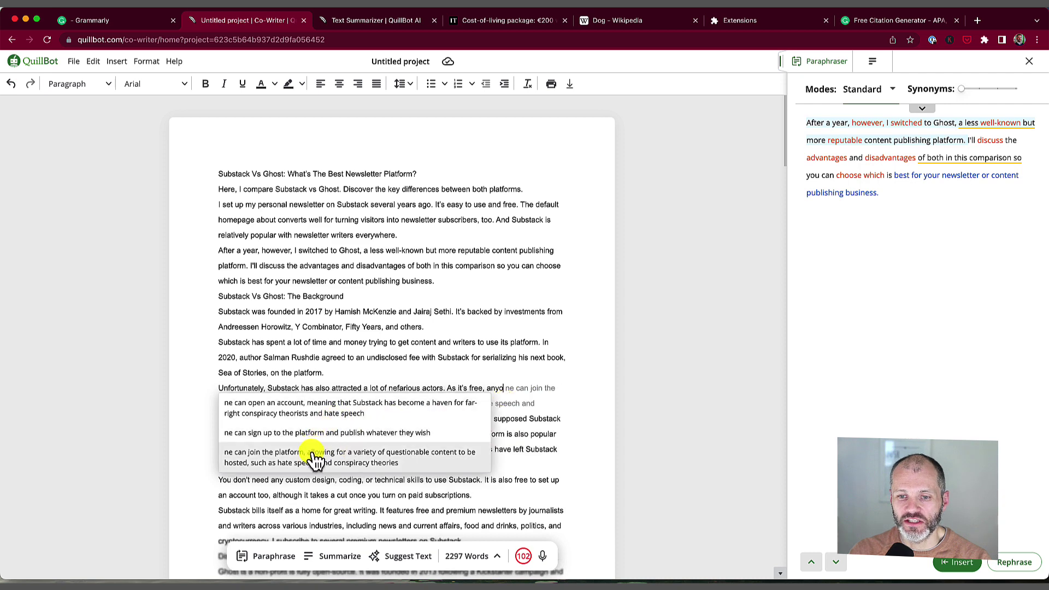
left_click(530, 358)
left_click_drag(217, 389, 489, 435)
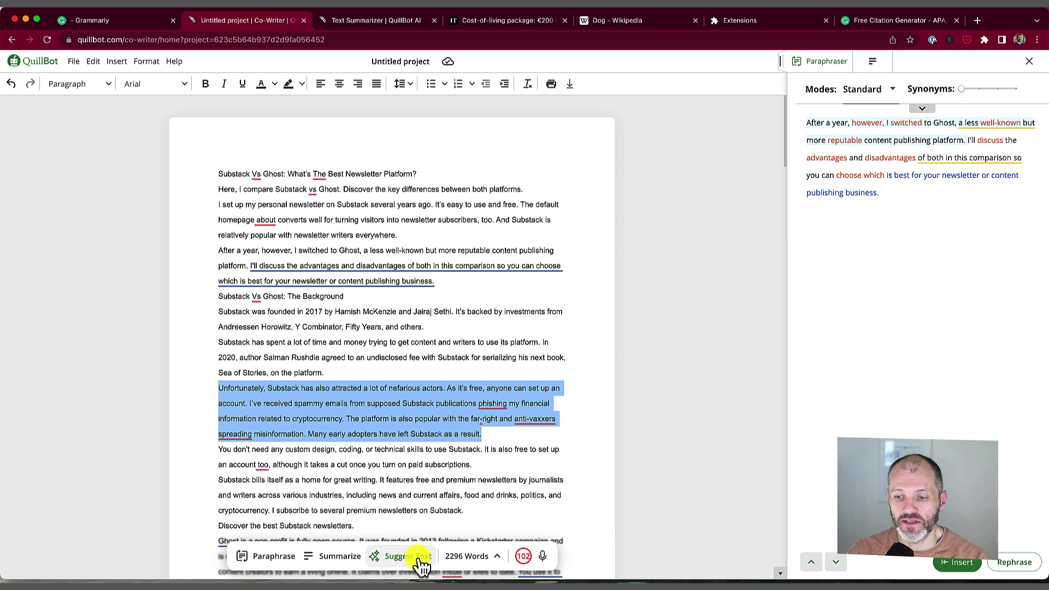
left_click(495, 557)
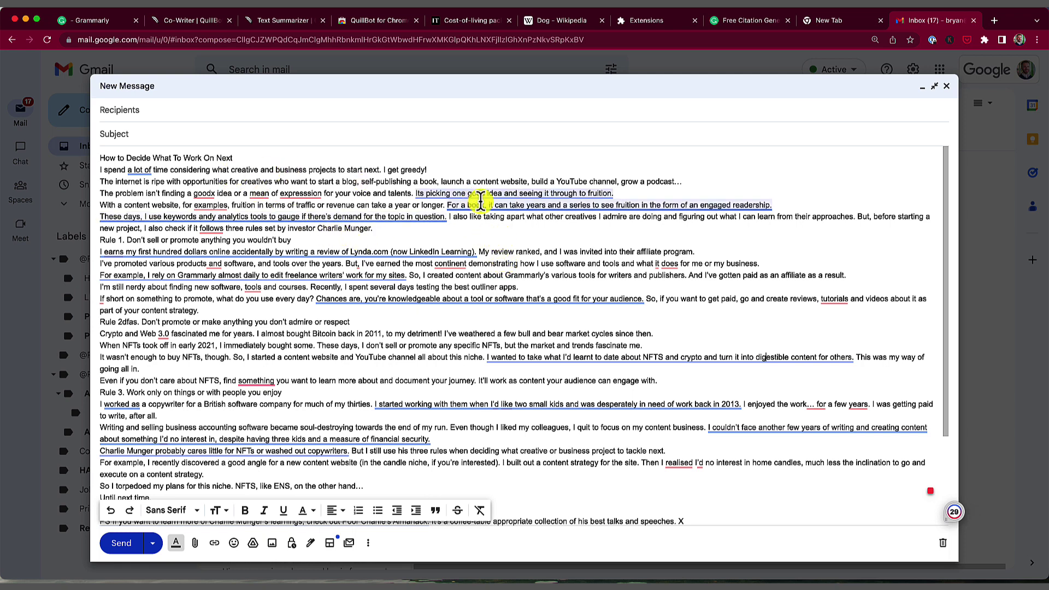
- Open the writing assistant's widget on the Gmail draft, and open Grammarly's suggestions for the "12 Proven Tips" article in the desktop writing app
mouse_move(494, 204)
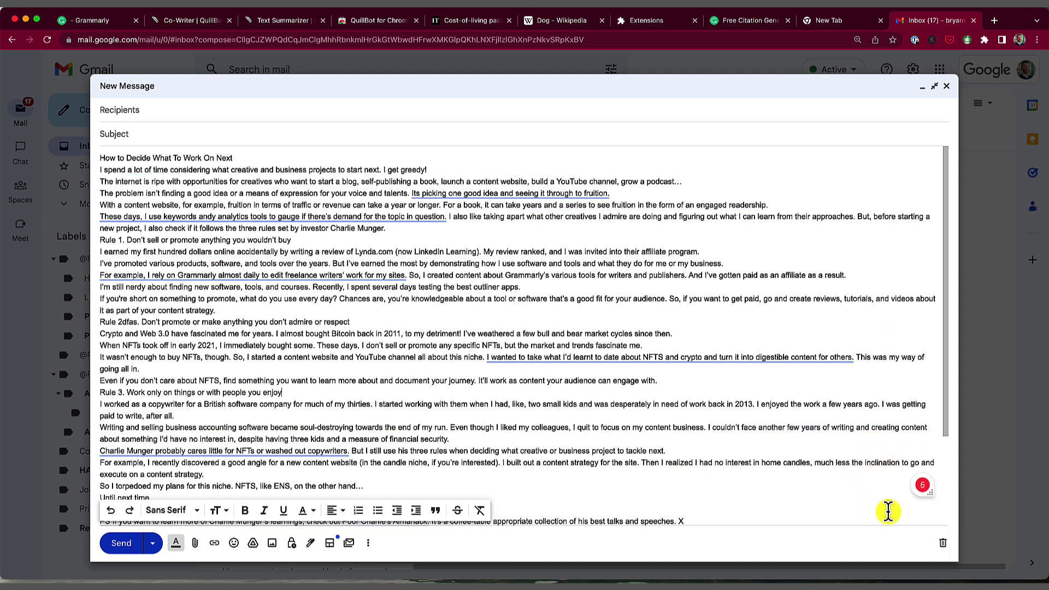
mouse_move(922, 489)
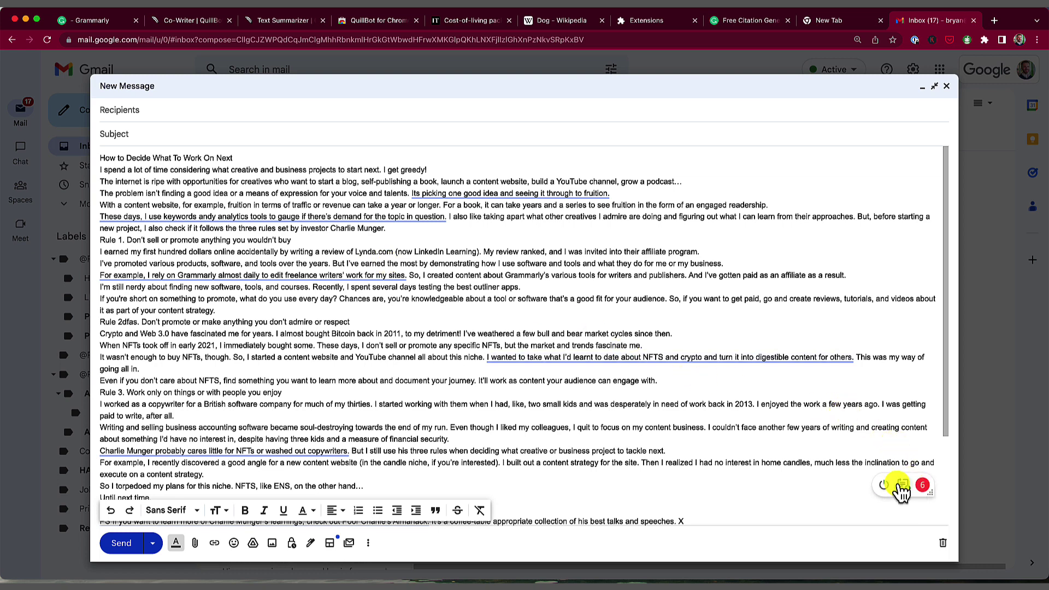
left_click(902, 486)
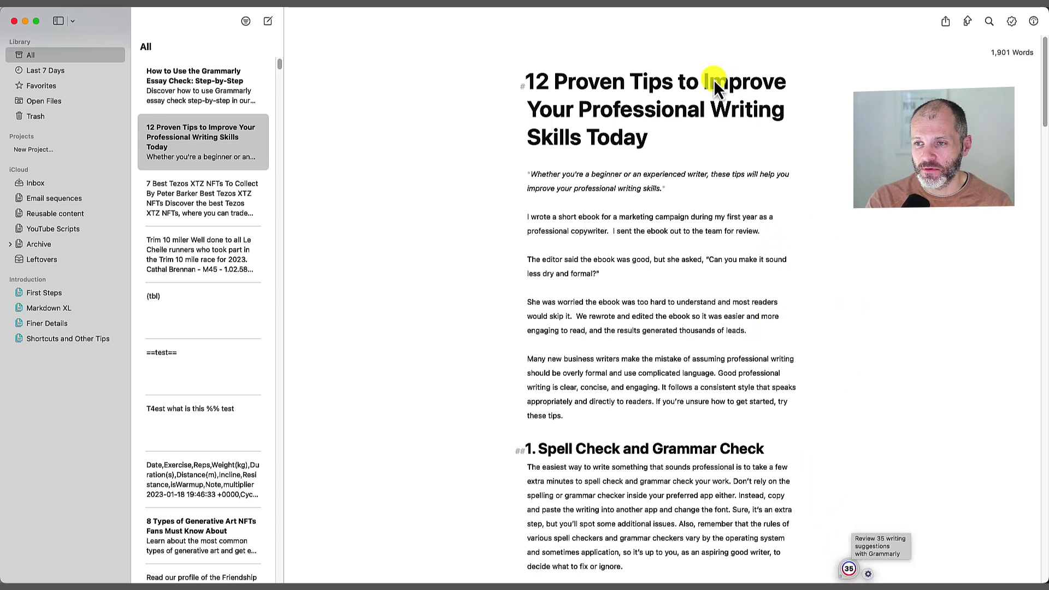
left_click(849, 570)
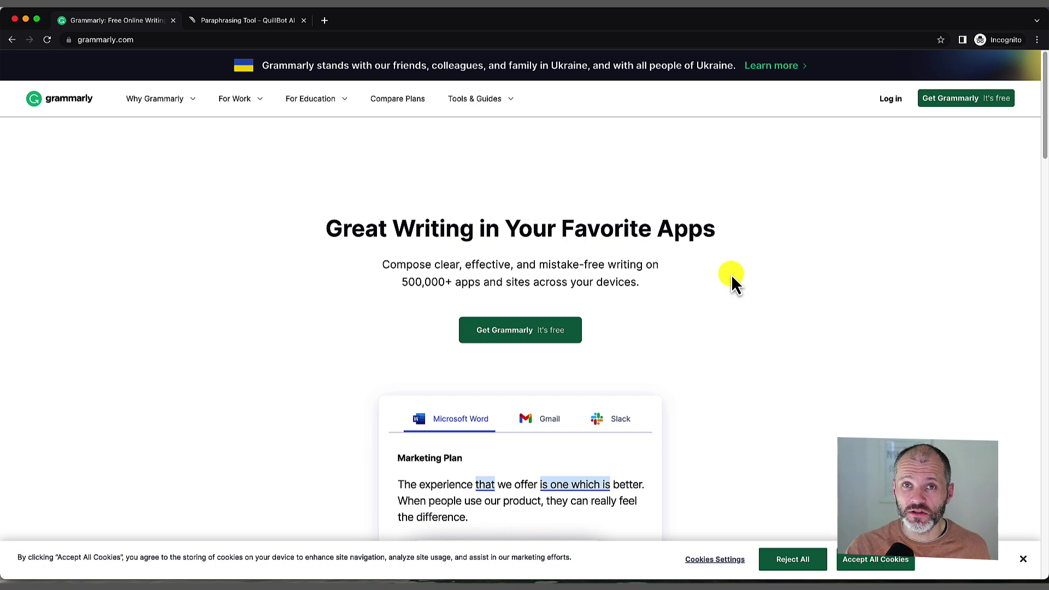
- Open QuillBot's Paraphraser page in the incognito browser, accept all cookies, and compare the page with Grammarly's home page
left_click(262, 22)
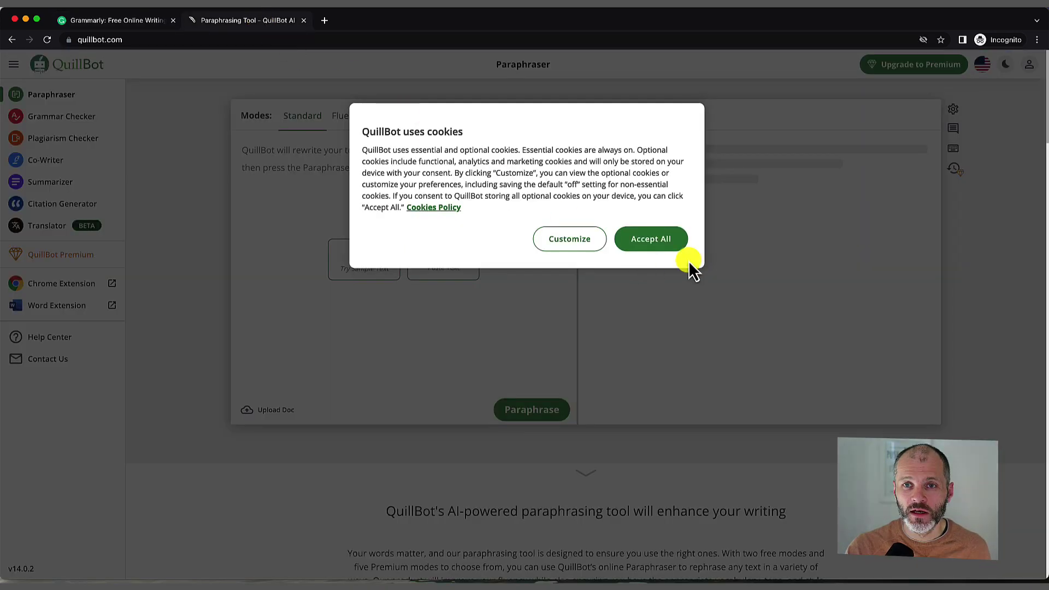
left_click(679, 241)
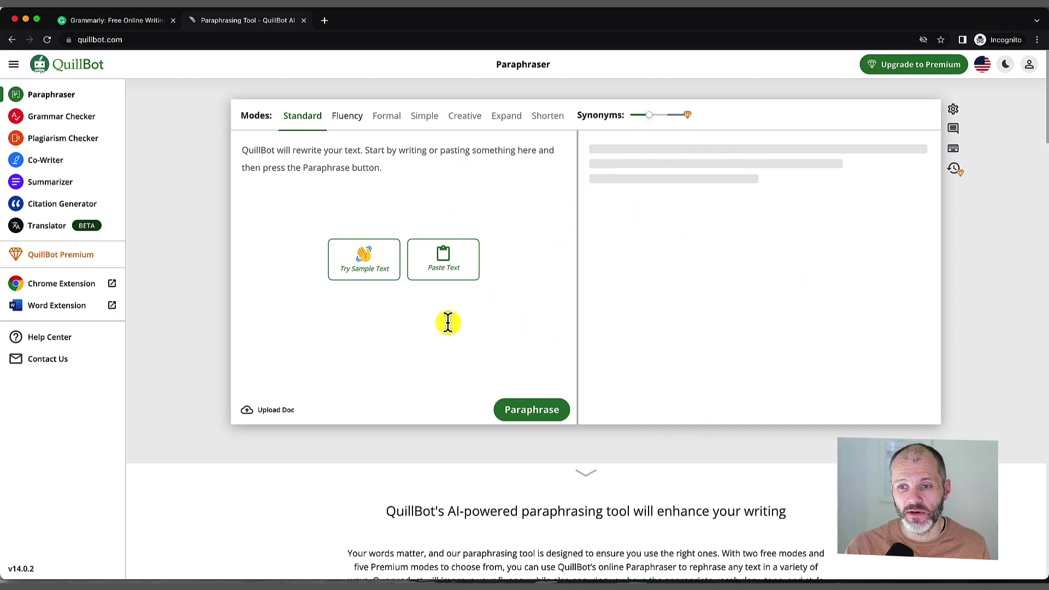
left_click(107, 20)
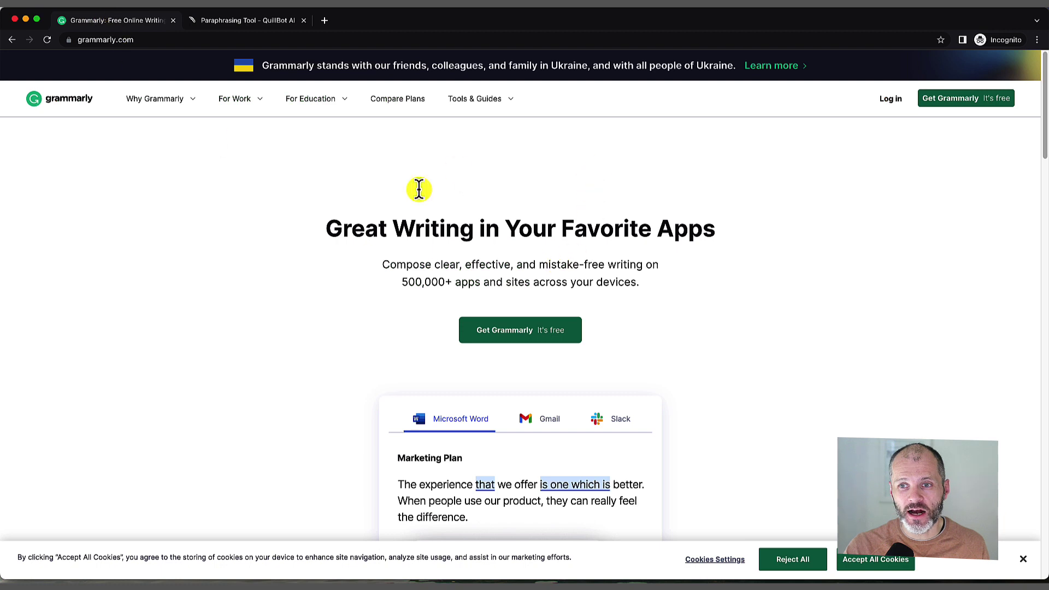
left_click(219, 21)
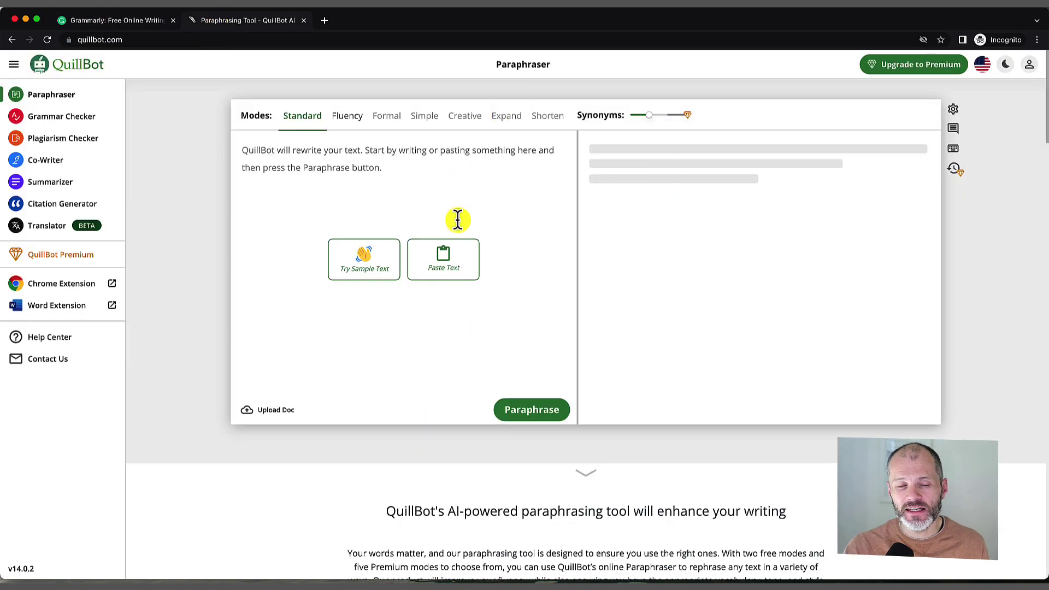